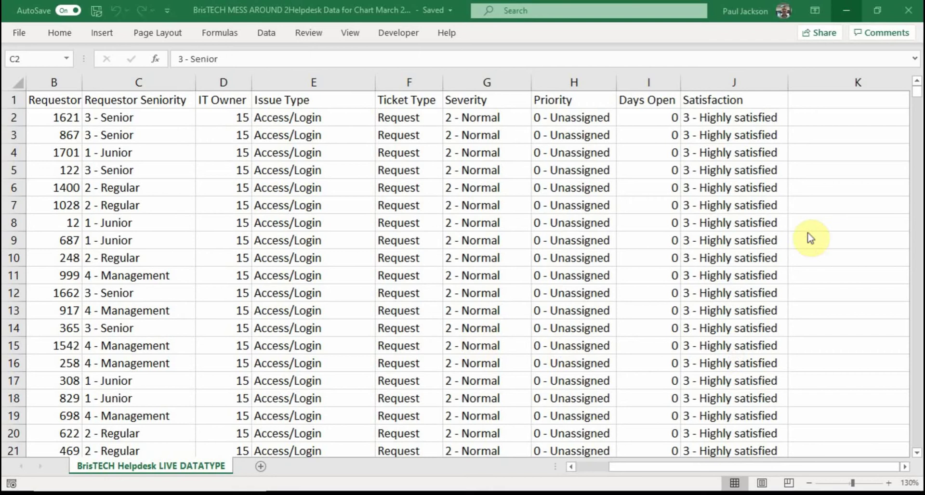
# Select the ticket data's header row and scroll through the sheet.
pyautogui.moveTo(65, 103); pyautogui.dragTo(757, 101)
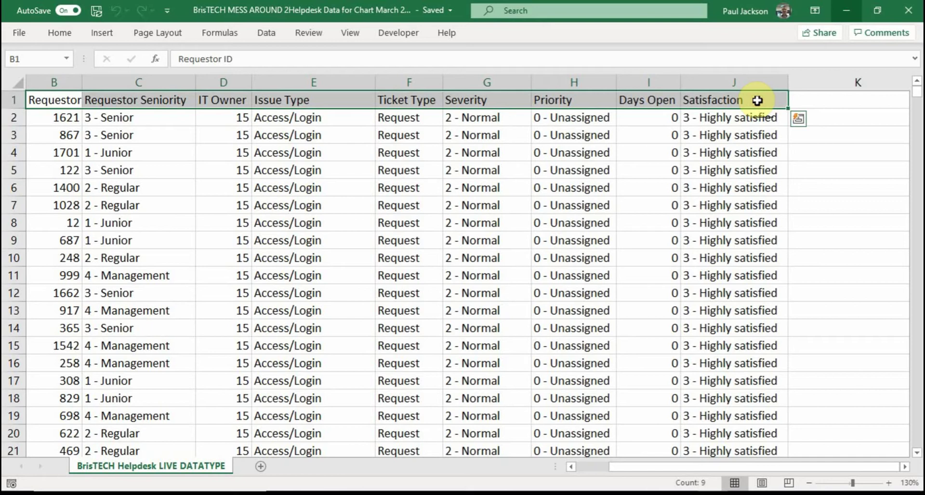
pyautogui.moveTo(915, 96); pyautogui.dragTo(918, 457)
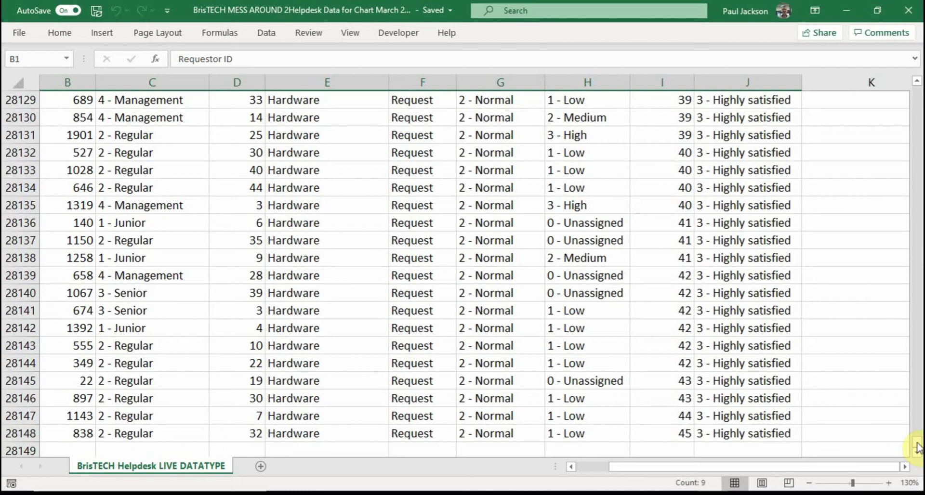
pyautogui.moveTo(918, 448); pyautogui.dragTo(917, 86)
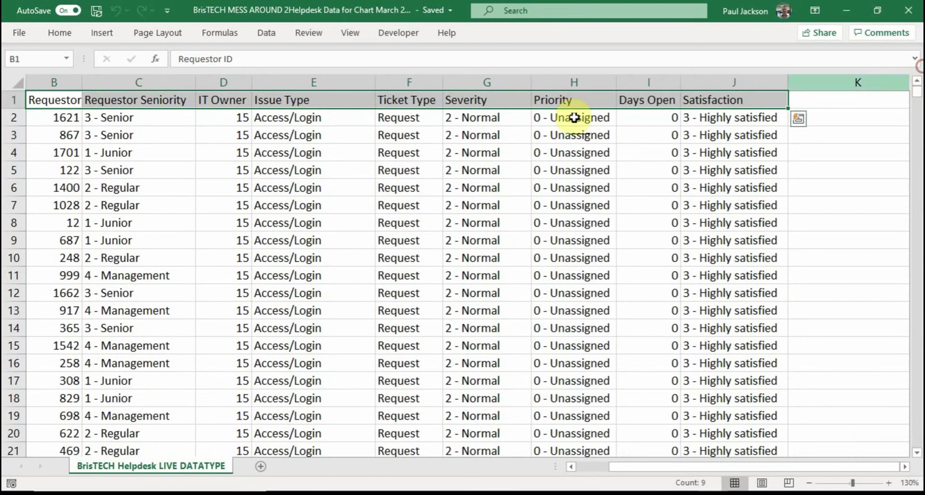
pyautogui.click(12, 99)
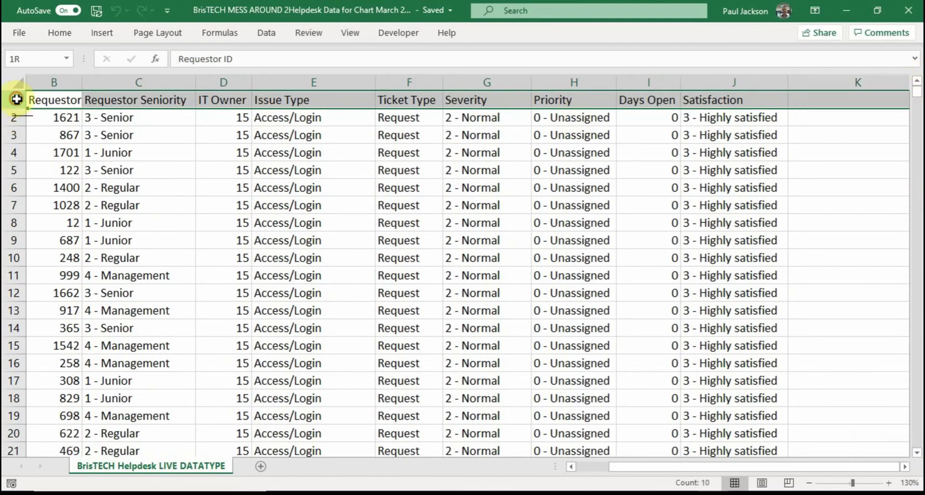
pyautogui.click(180, 151)
# Review each column heading from Requestor ID across to Satisfaction.
pyautogui.click(61, 104)
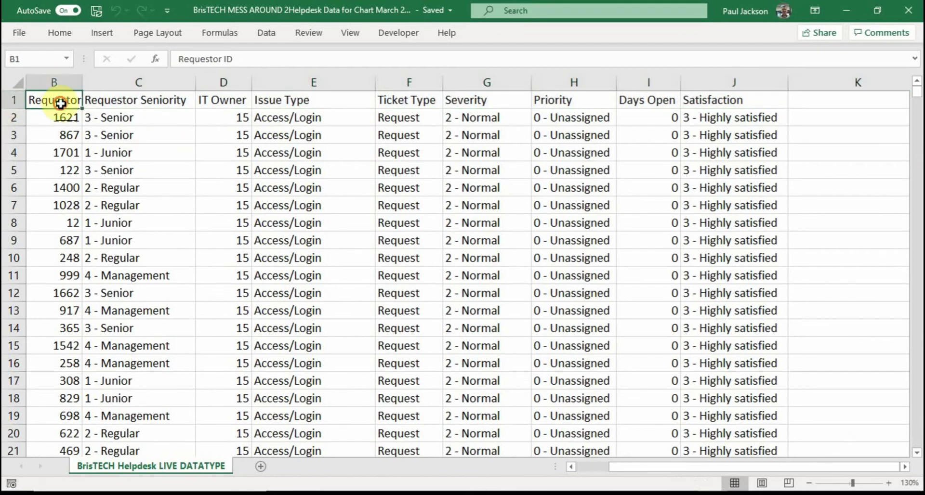
pyautogui.moveTo(54, 118)
pyautogui.mouseDown()
pyautogui.moveTo(58, 364)
pyautogui.moveTo(57, 120)
pyautogui.mouseUp()
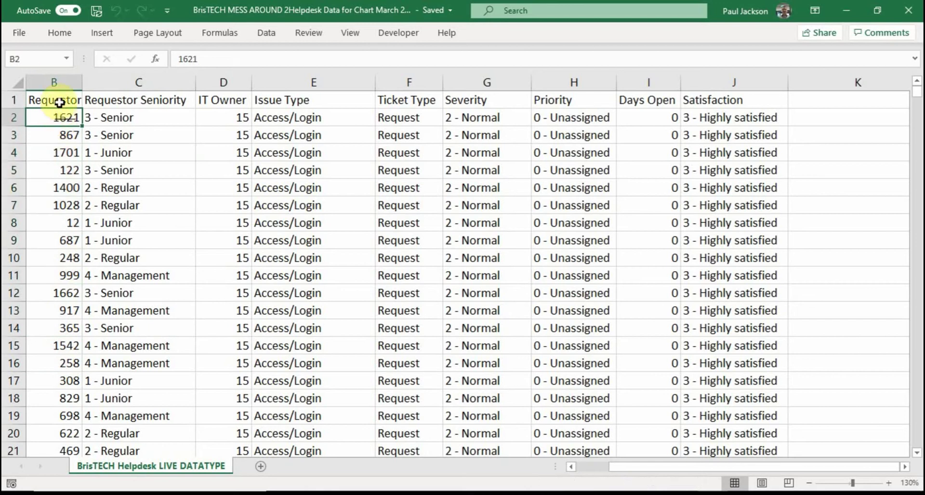
pyautogui.click(59, 102)
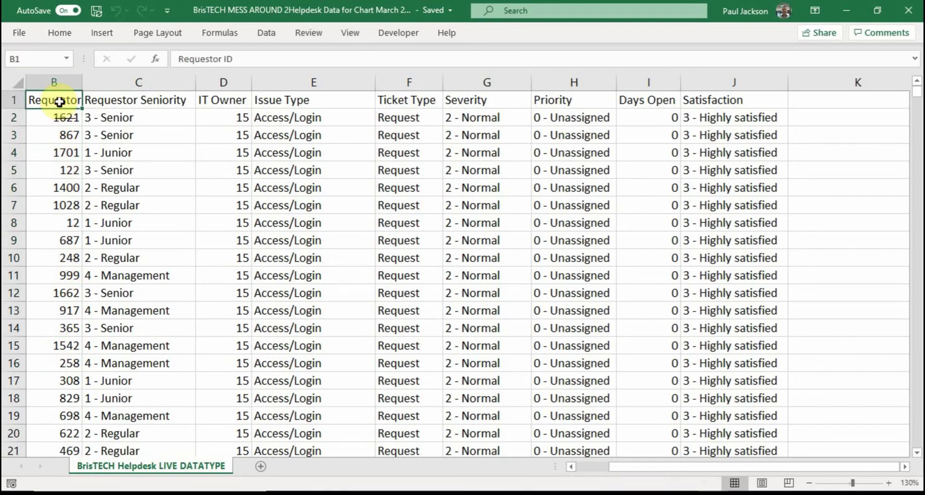
pyautogui.click(140, 101)
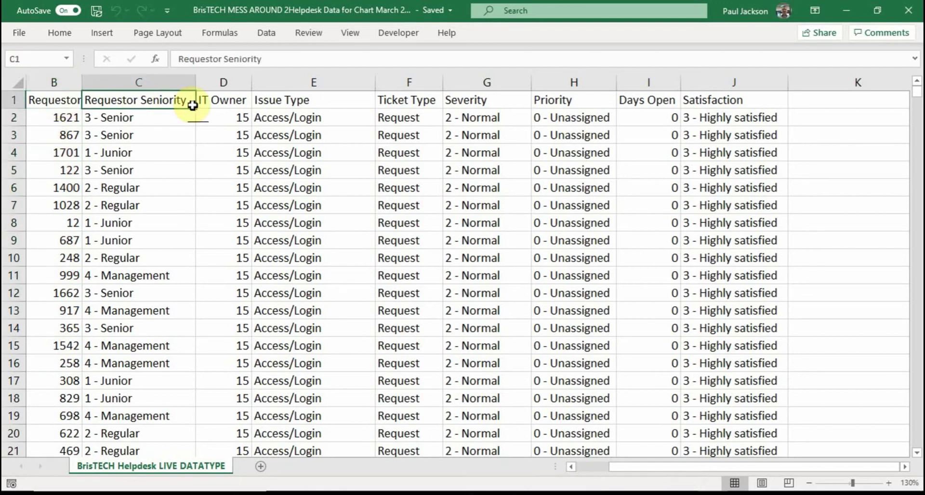
pyautogui.click(213, 103)
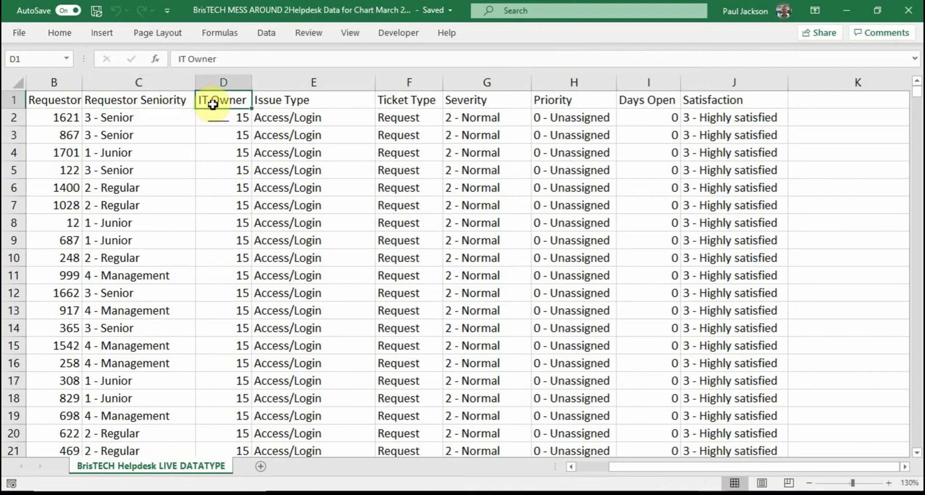
pyautogui.click(334, 106)
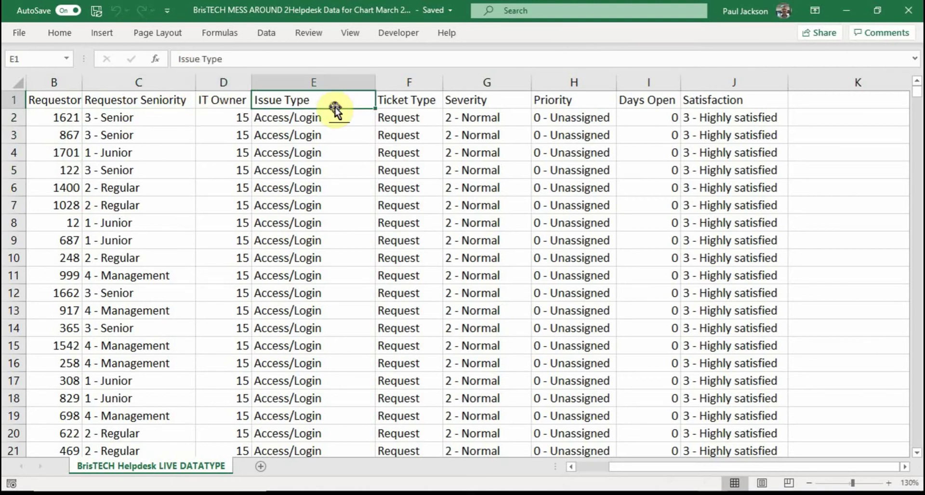
pyautogui.click(420, 102)
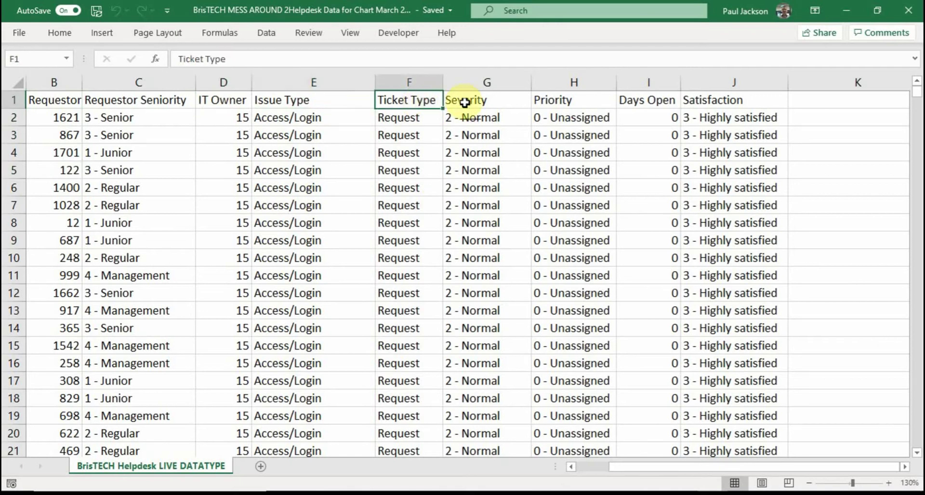
pyautogui.click(499, 103)
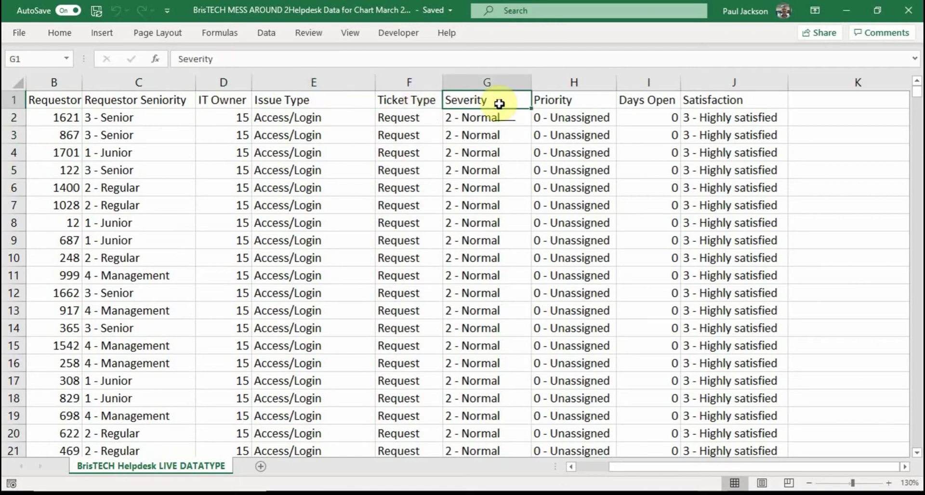
pyautogui.click(560, 101)
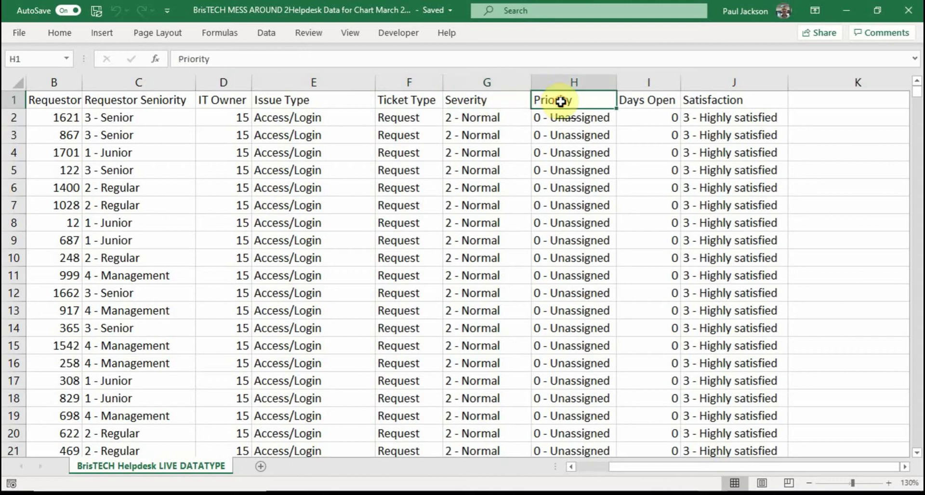
pyautogui.click(638, 105)
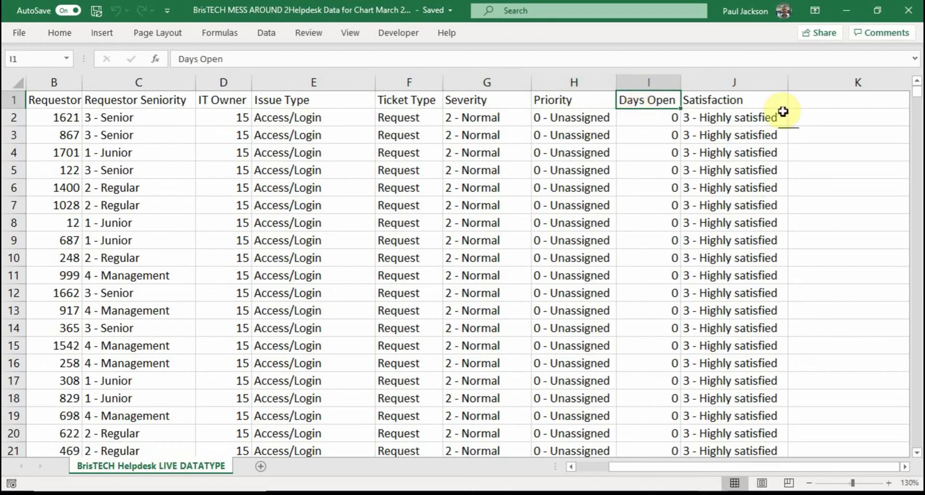
pyautogui.click(767, 102)
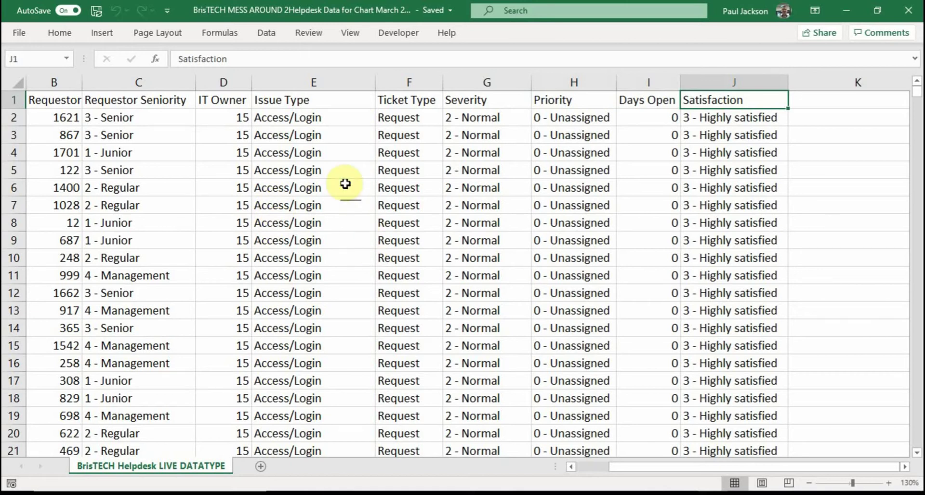
# Select the Issue Type column and turn on Filter from Home > Sort & Filter.
pyautogui.click(308, 85)
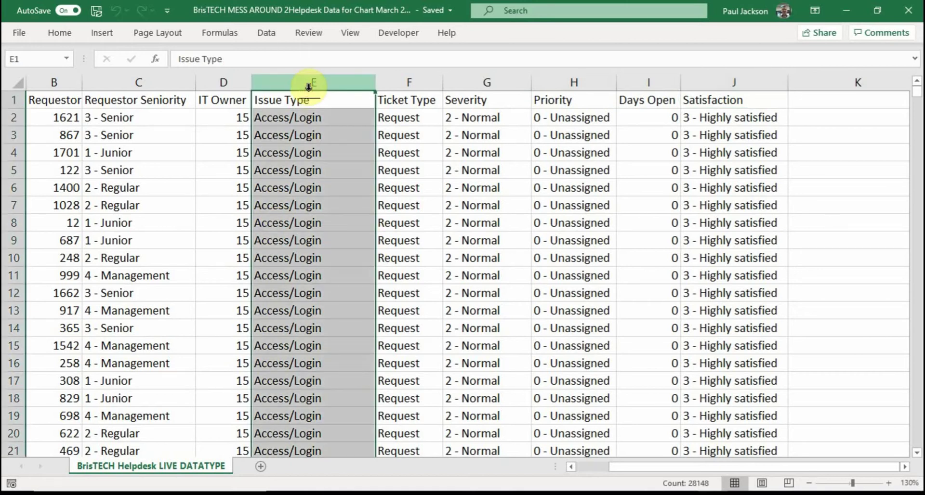
pyautogui.click(309, 157)
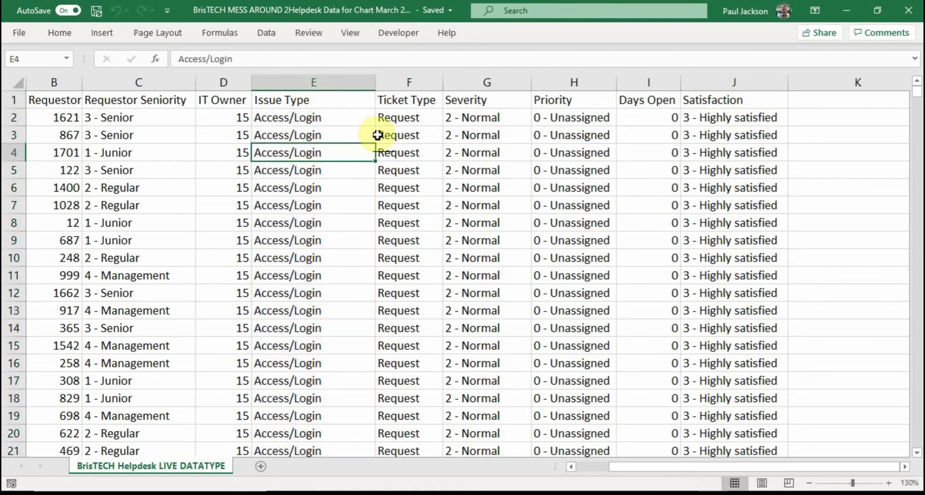
pyautogui.click(332, 101)
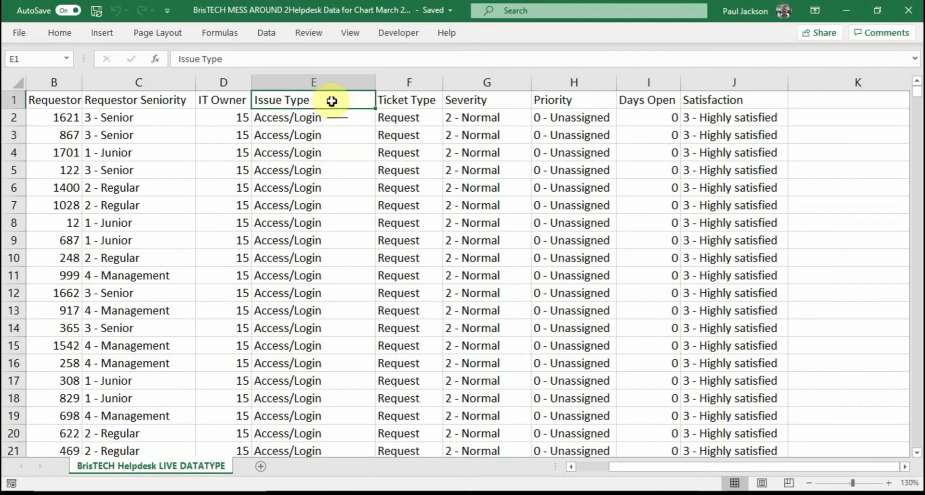
pyautogui.click(60, 32)
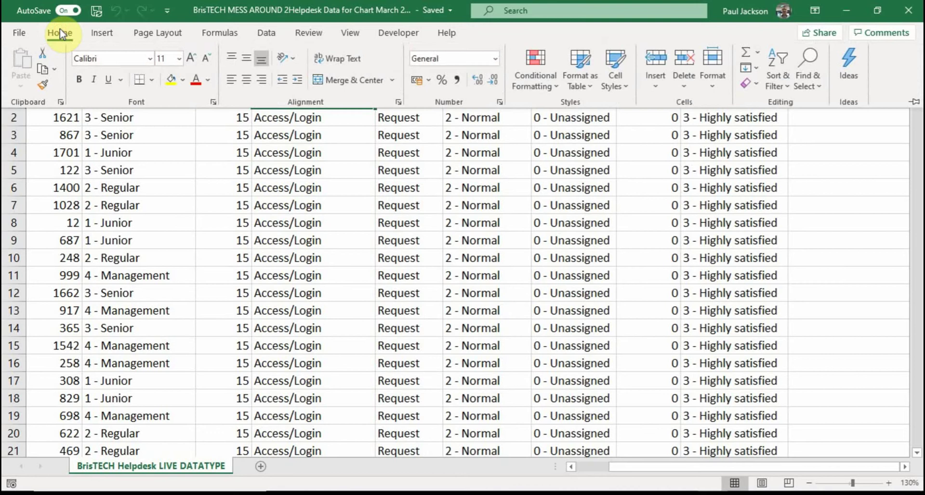
pyautogui.click(775, 85)
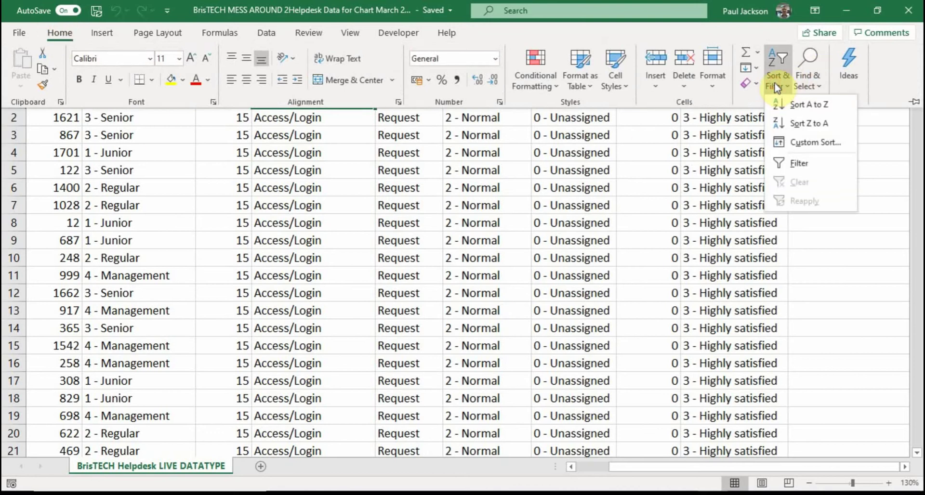
pyautogui.click(795, 166)
# Check the filter arrows on the headings from Satisfaction back to Issue Type.
pyautogui.hscroll(-1, 793, 169)
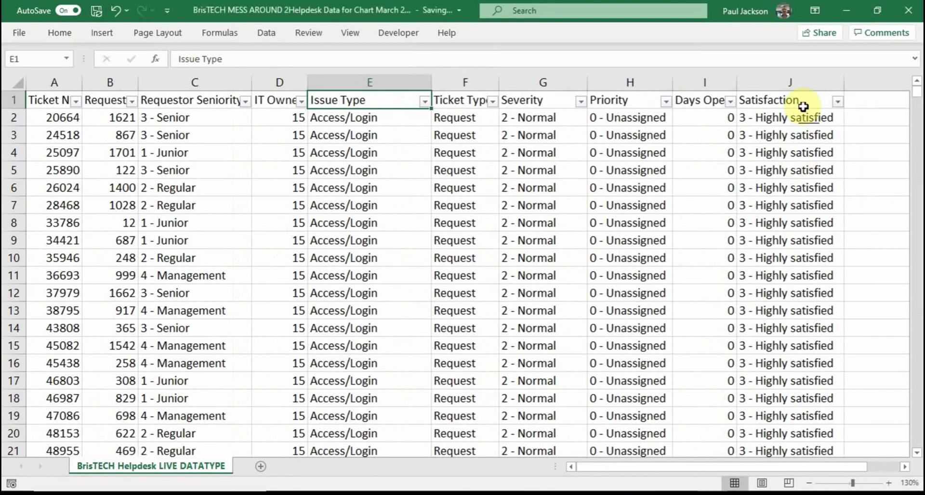
pyautogui.click(783, 100)
pyautogui.click(705, 101)
pyautogui.click(634, 102)
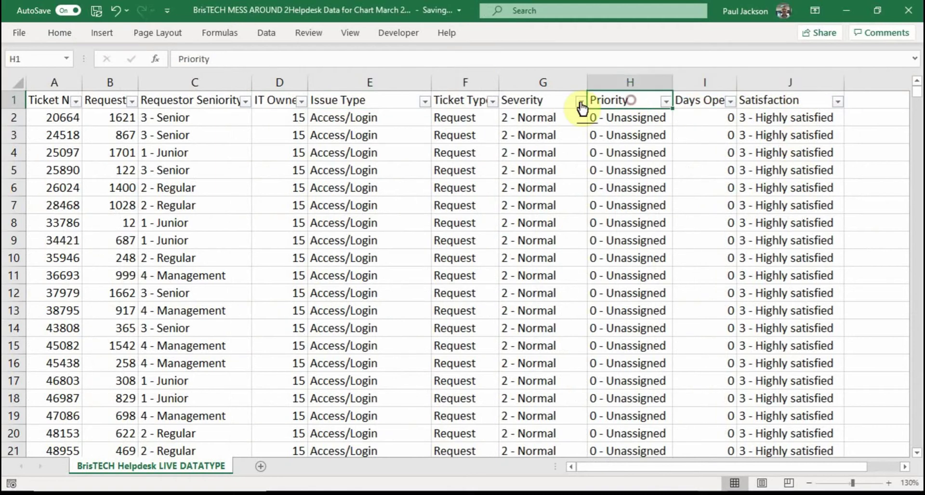
pyautogui.click(503, 102)
pyautogui.click(449, 102)
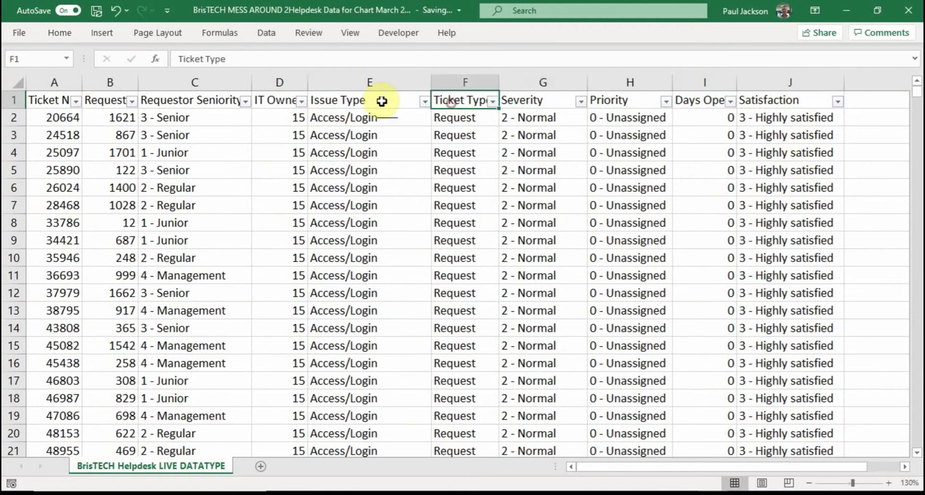
pyautogui.click(358, 100)
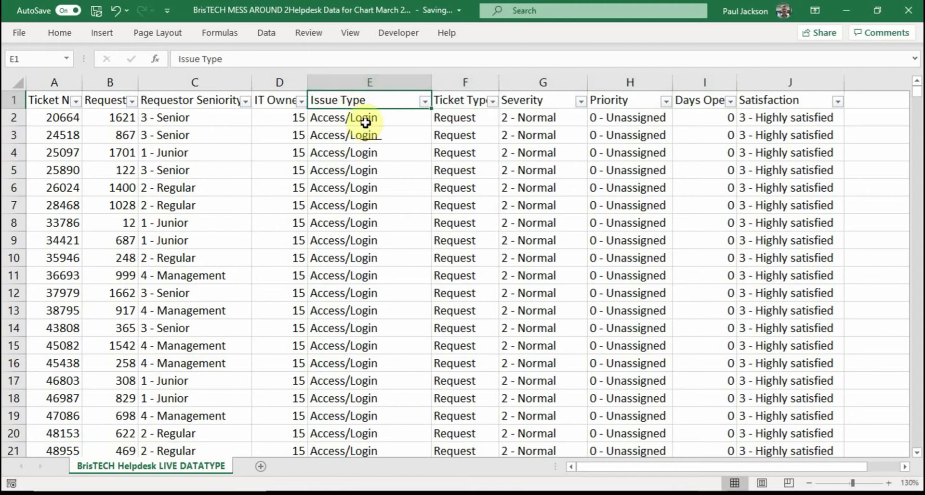
pyautogui.moveTo(363, 119); pyautogui.dragTo(329, 437)
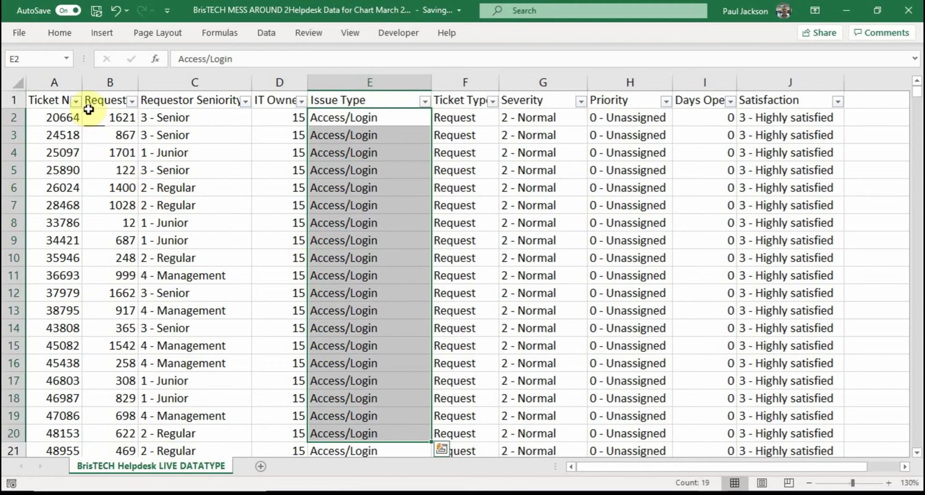
pyautogui.click(75, 100)
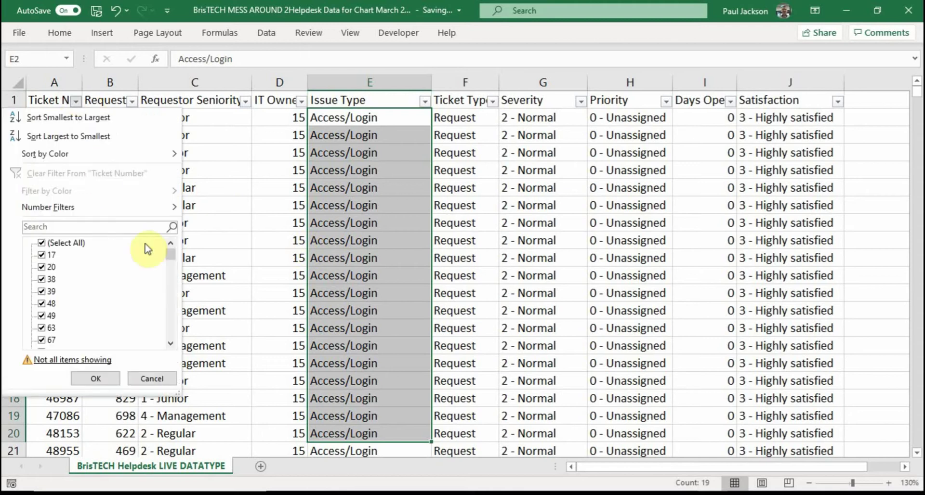
pyautogui.moveTo(170, 255)
pyautogui.mouseDown()
pyautogui.moveTo(168, 315)
pyautogui.moveTo(165, 256)
pyautogui.mouseUp()
pyautogui.click(162, 379)
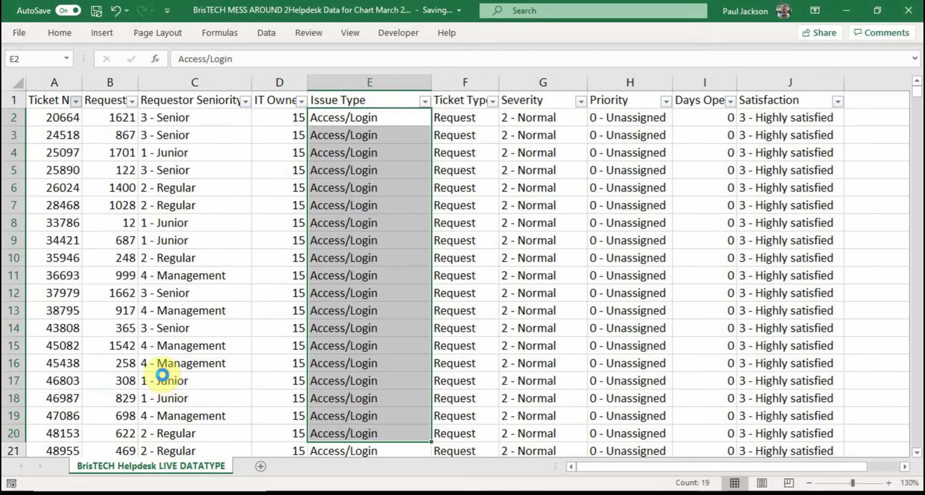
pyautogui.click(245, 101)
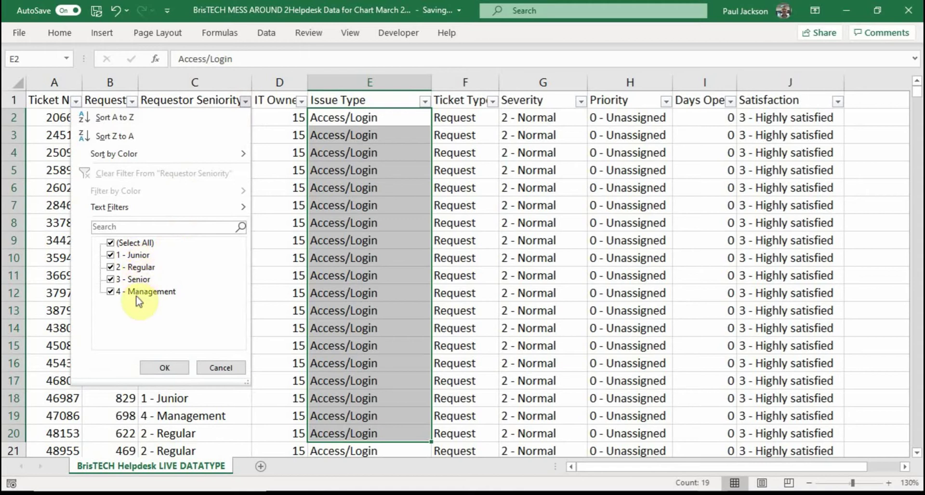
pyautogui.click(112, 243)
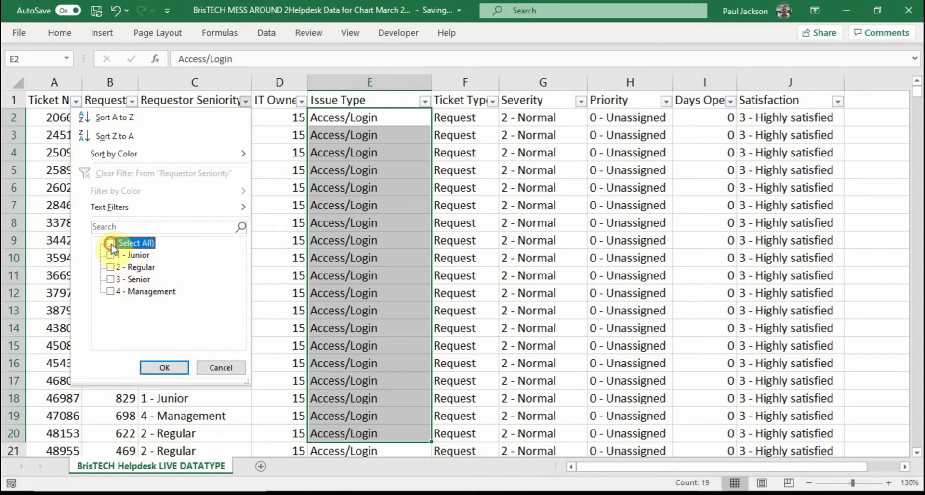
pyautogui.click(114, 255)
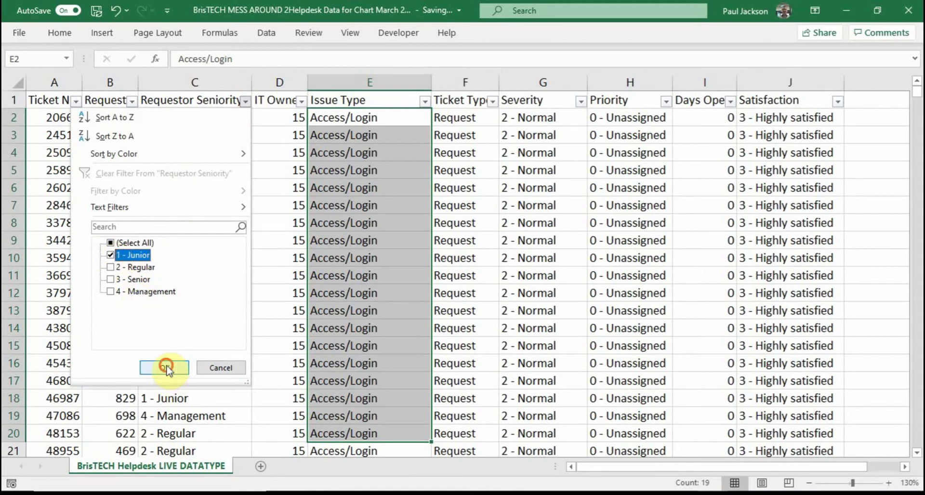
pyautogui.click(166, 368)
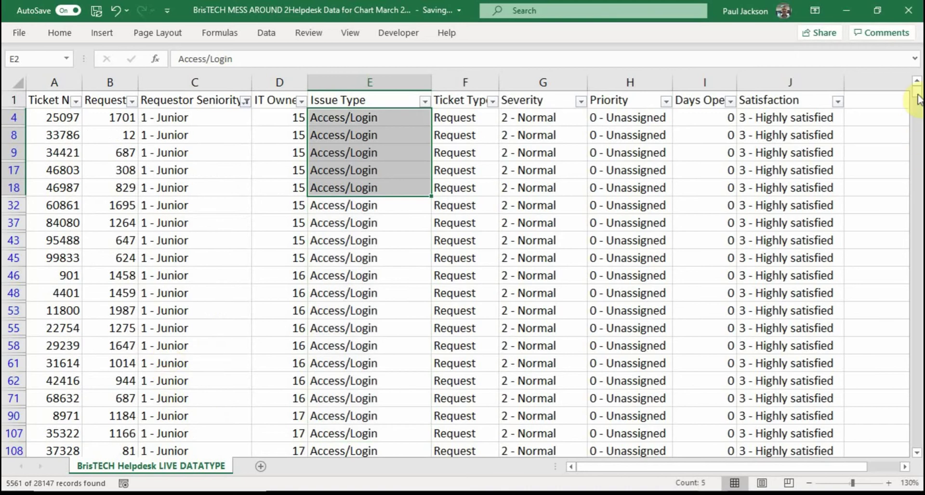
pyautogui.moveTo(917, 98)
pyautogui.mouseDown()
pyautogui.moveTo(919, 322)
pyautogui.moveTo(918, 88)
pyautogui.mouseUp()
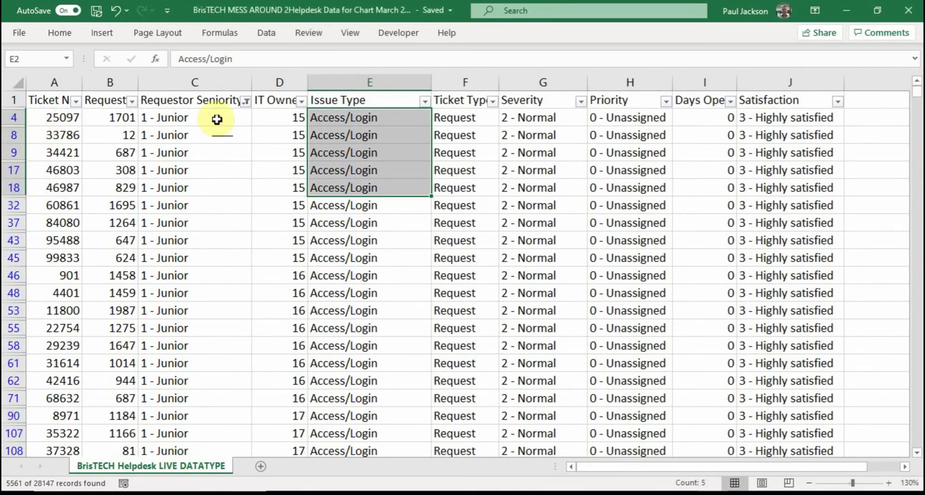
pyautogui.click(246, 100)
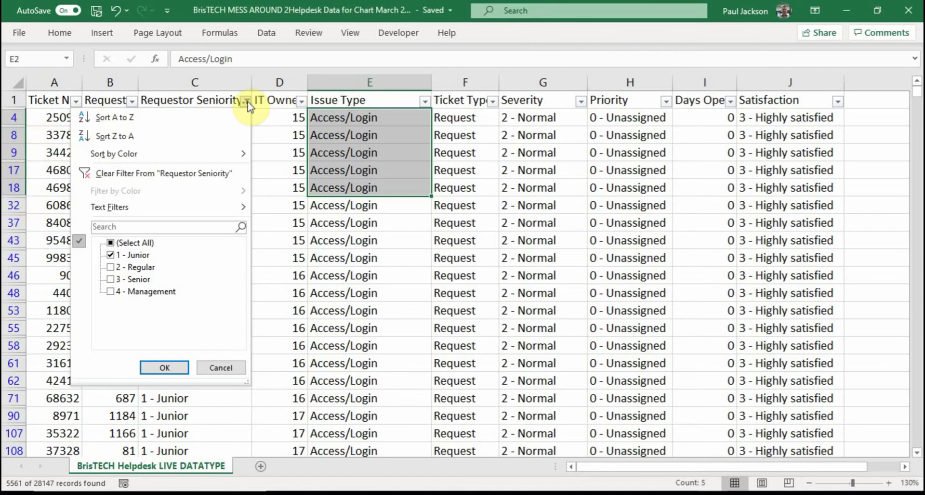
pyautogui.click(118, 174)
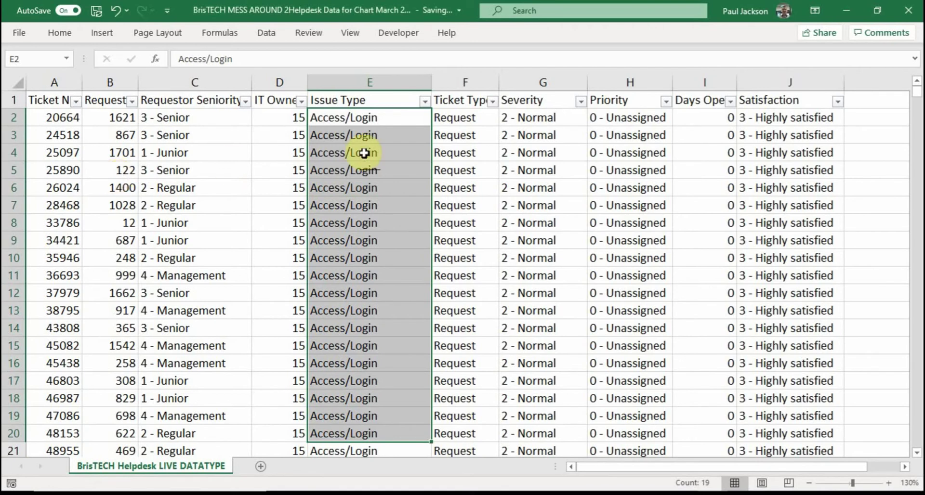
pyautogui.click(424, 101)
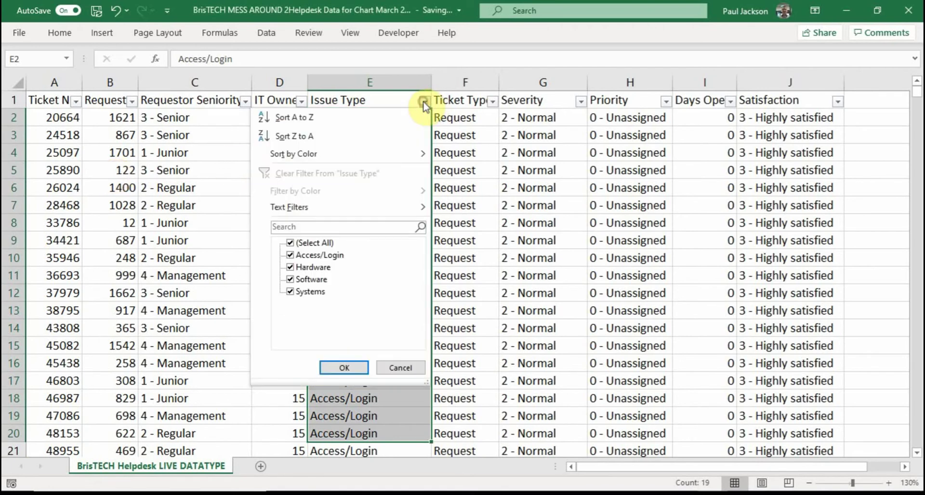
pyautogui.click(307, 255)
pyautogui.click(308, 268)
pyautogui.click(310, 280)
pyautogui.click(309, 292)
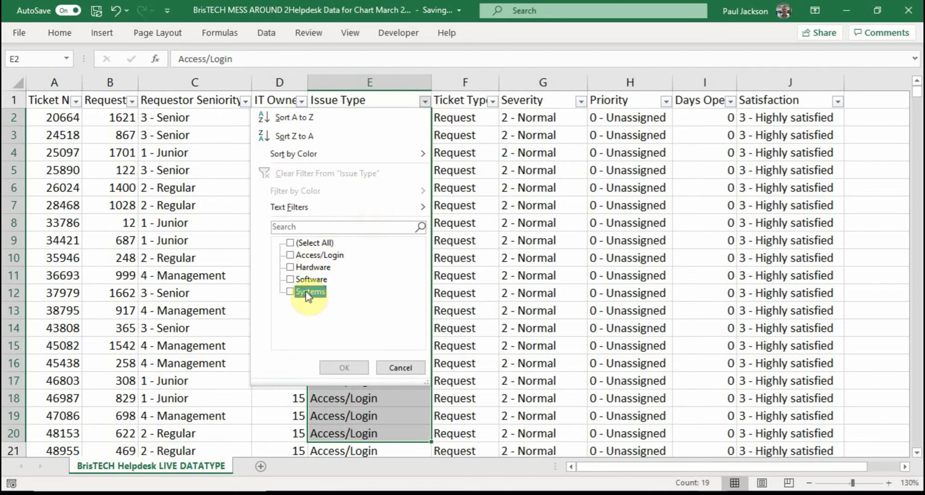
pyautogui.click(291, 243)
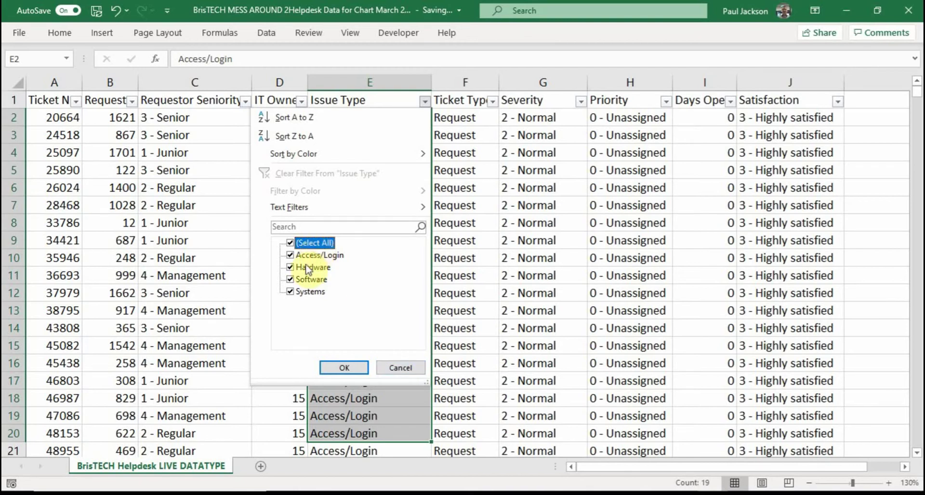
pyautogui.click(290, 255)
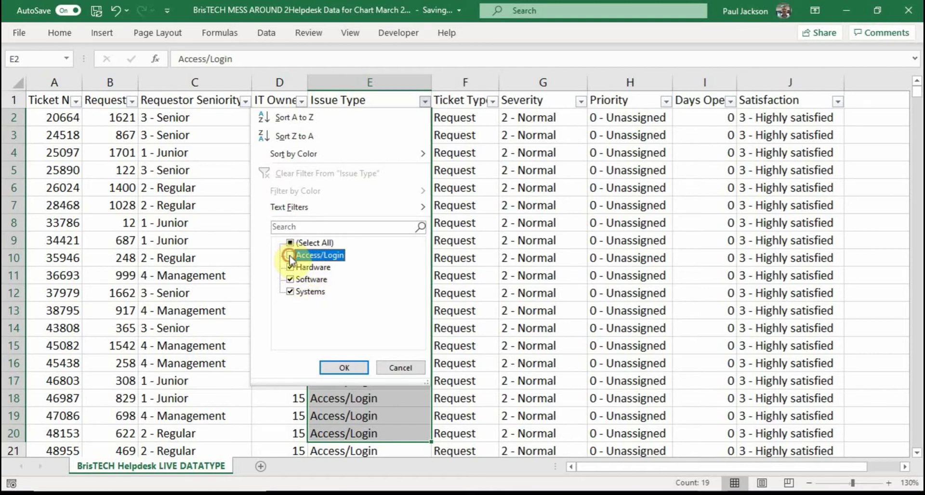
pyautogui.click(289, 255)
pyautogui.click(291, 267)
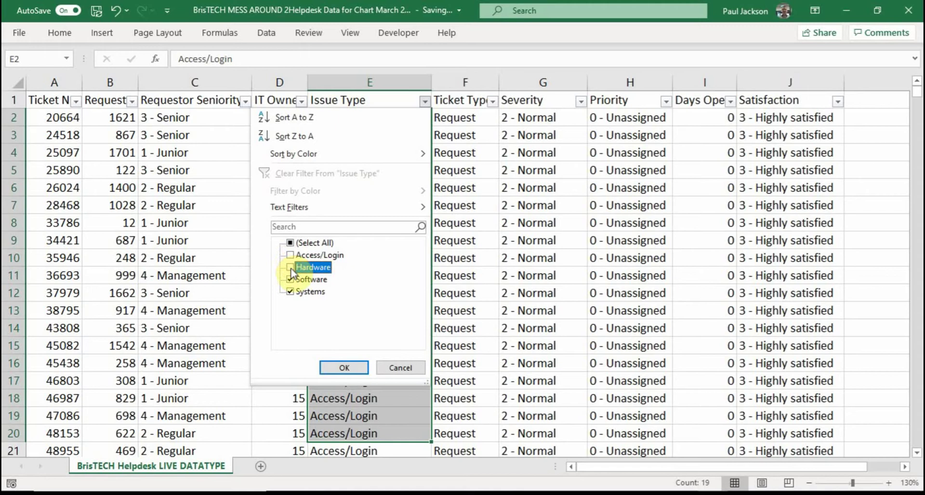
pyautogui.click(290, 280)
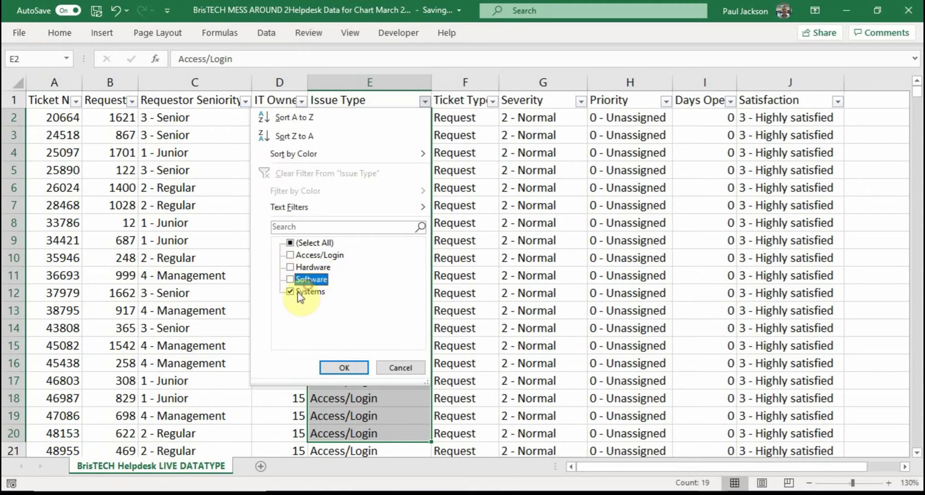
pyautogui.click(290, 243)
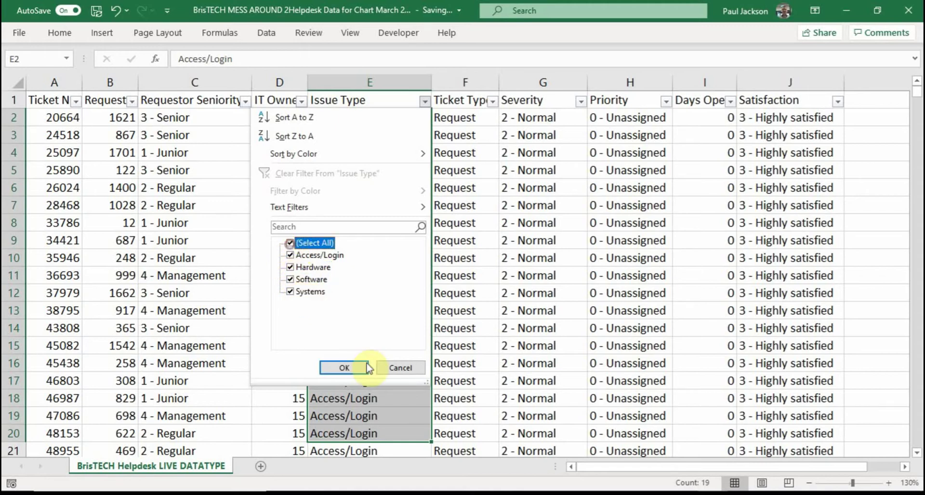
pyautogui.click(362, 369)
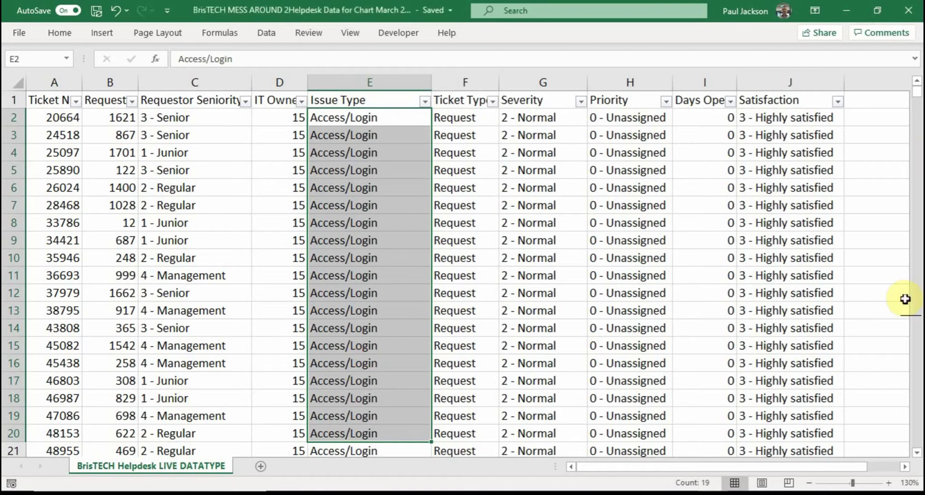
# Sort the tickets by Issue Type A to Z and scroll to the bottom of the data.
pyautogui.click(424, 101)
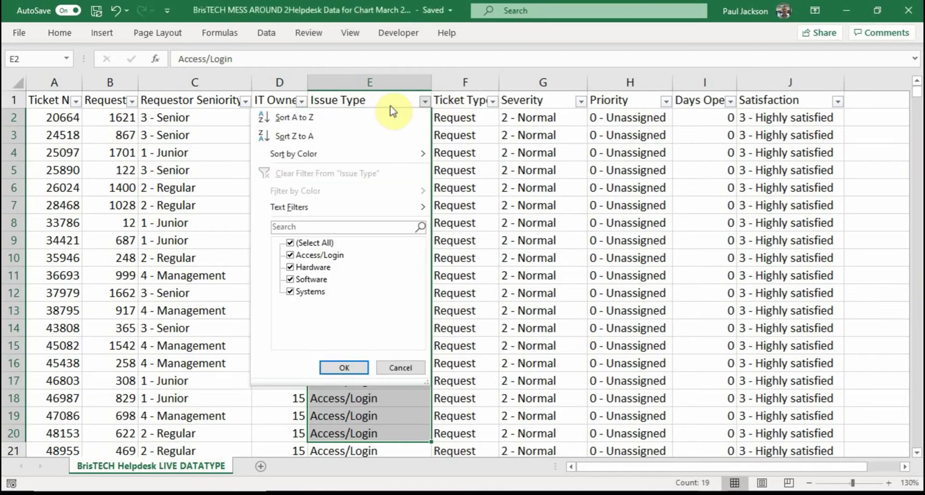
pyautogui.click(338, 127)
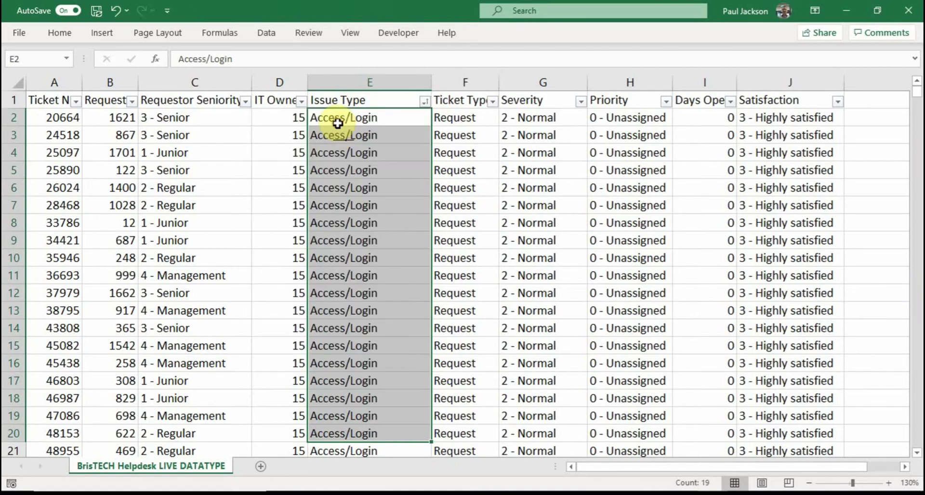
pyautogui.moveTo(918, 98); pyautogui.dragTo(917, 452)
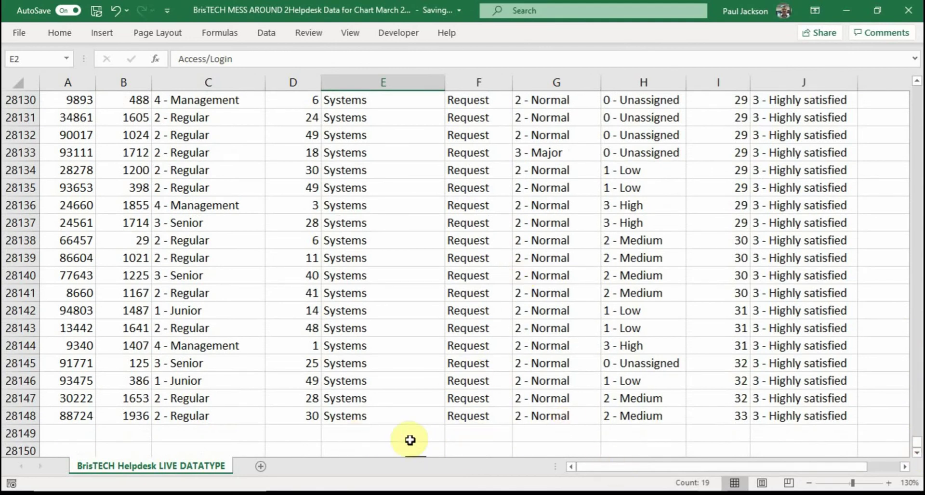
pyautogui.click(412, 82)
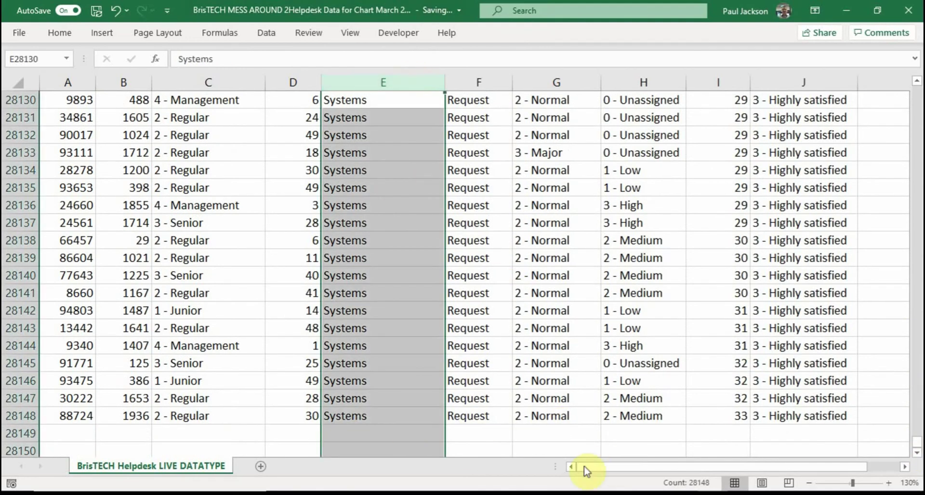
# Select the empty cell L28149 just below the last data row.
pyautogui.moveTo(654, 472); pyautogui.dragTo(704, 475)
pyautogui.click(848, 433)
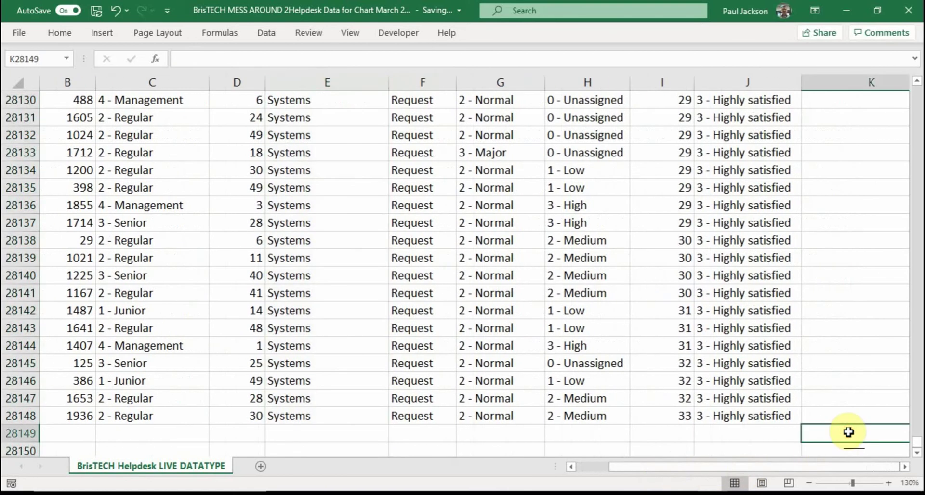
pyautogui.press('Right')
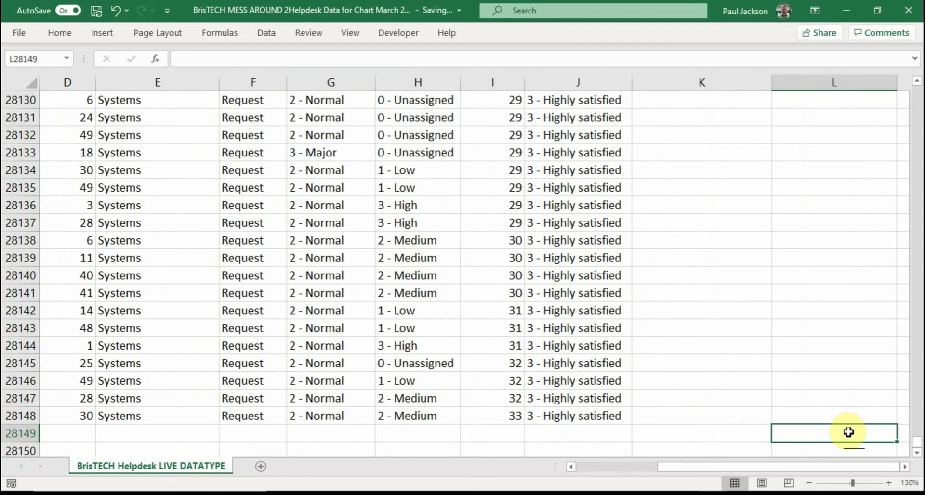
# Enter the bold heading 'Issue Type' in L28148.
pyautogui.click(904, 467)
pyautogui.click(904, 467)
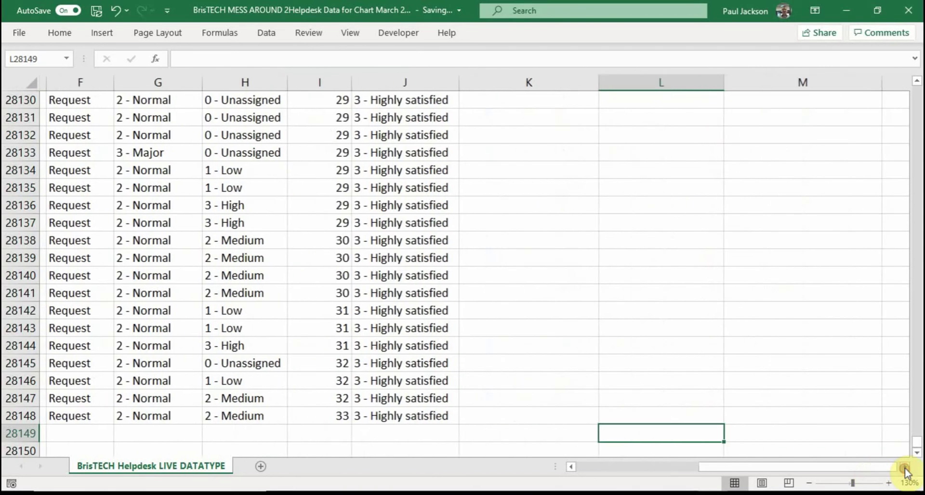
pyautogui.click(687, 411)
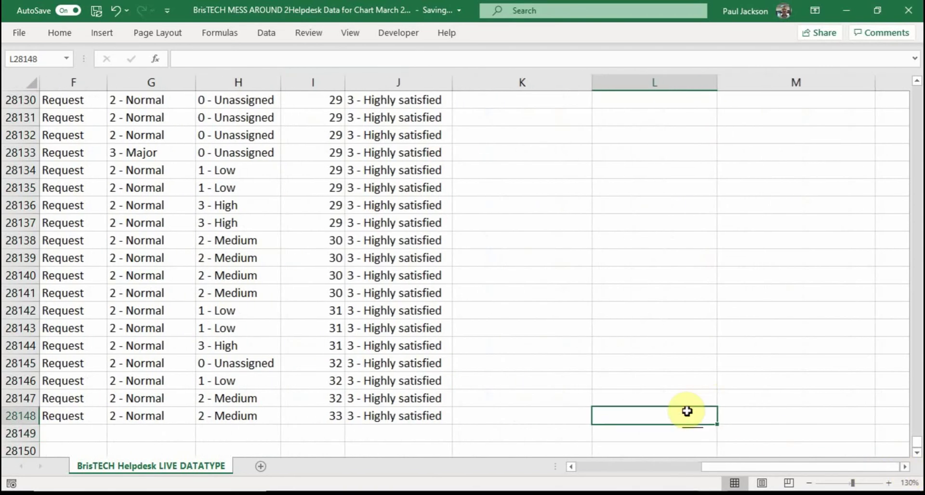
pyautogui.write('Issu')
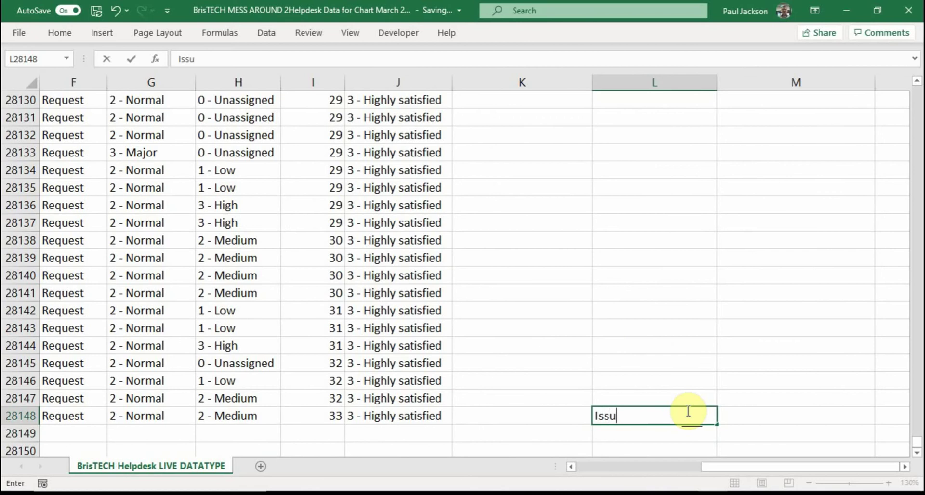
pyautogui.write('e Type')
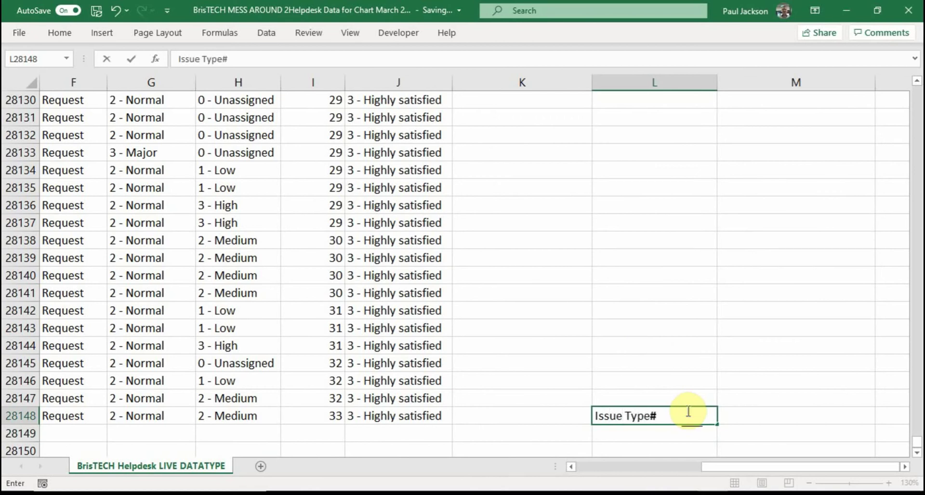
pyautogui.hotkey('ctrl', 'Return')
pyautogui.hotkey('ctrl', 'b')
# Enter the bold heading 'Number of issues' in M28148.
pyautogui.press('Right')
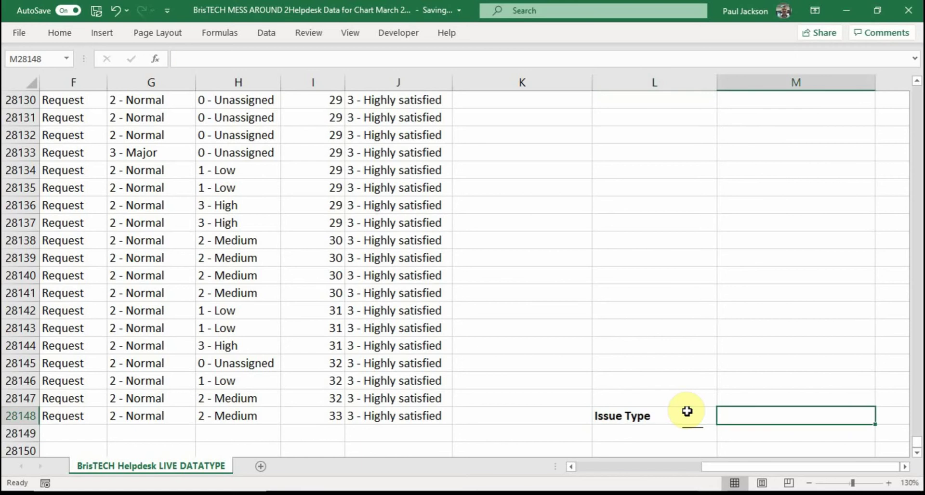
pyautogui.write('Number of i')
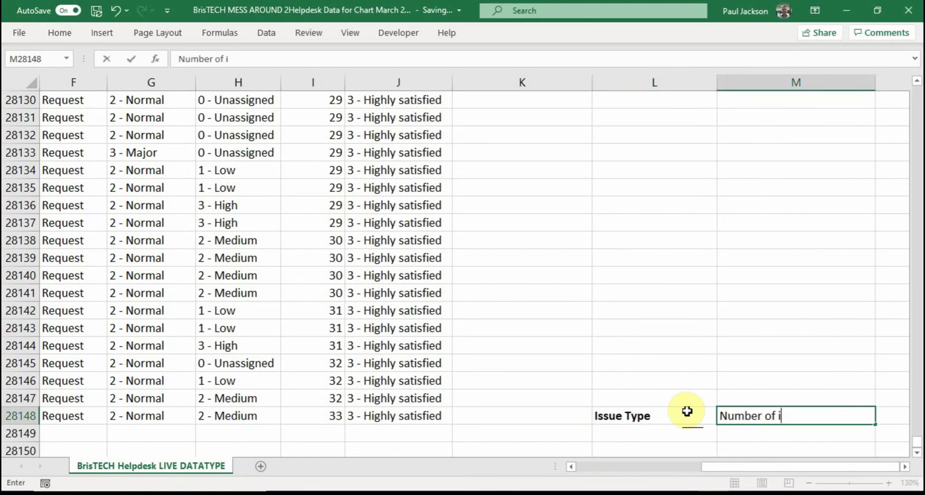
pyautogui.write('ssues')
pyautogui.press('Return')
pyautogui.press('Up')
pyautogui.hotkey('ctrl', 'b')
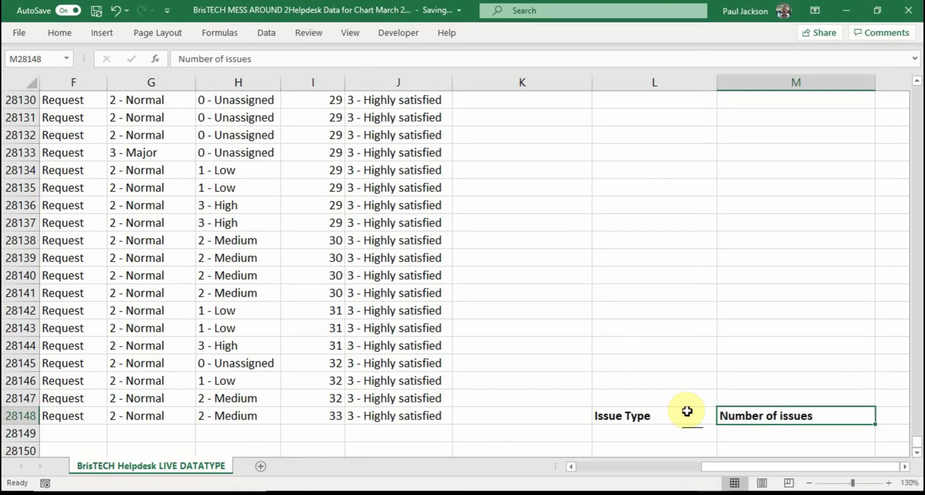
pyautogui.scroll(-2, 687, 411)
pyautogui.click(664, 326)
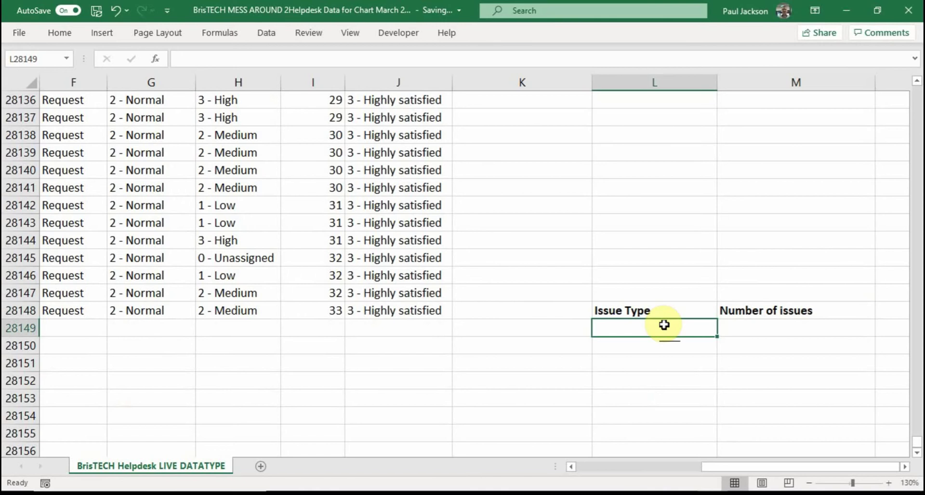
# Begin =COUNTIF( in L28149, with its range reading E2: so far.
pyautogui.write('=')
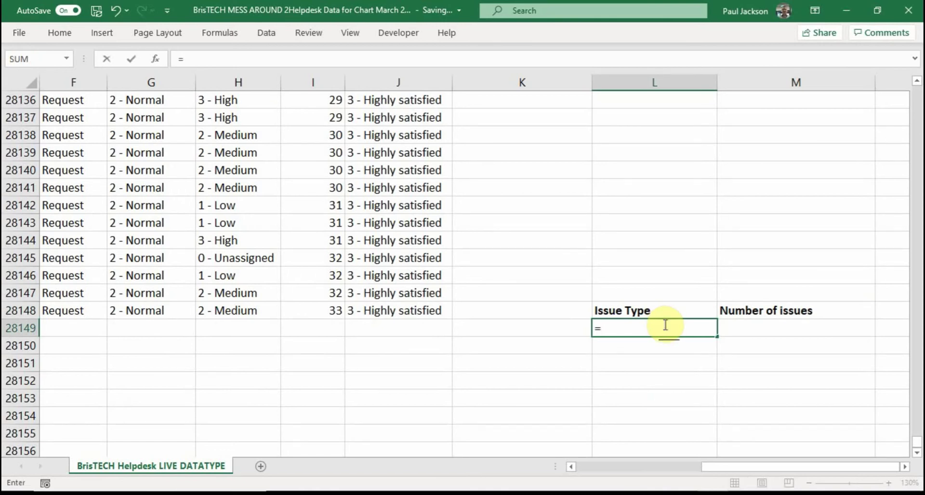
pyautogui.write('COUNTIF')
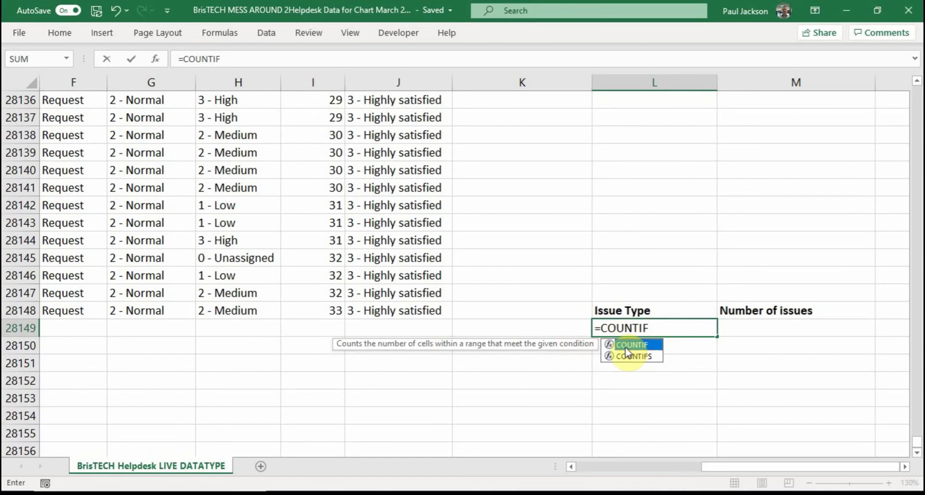
pyautogui.click(203, 59)
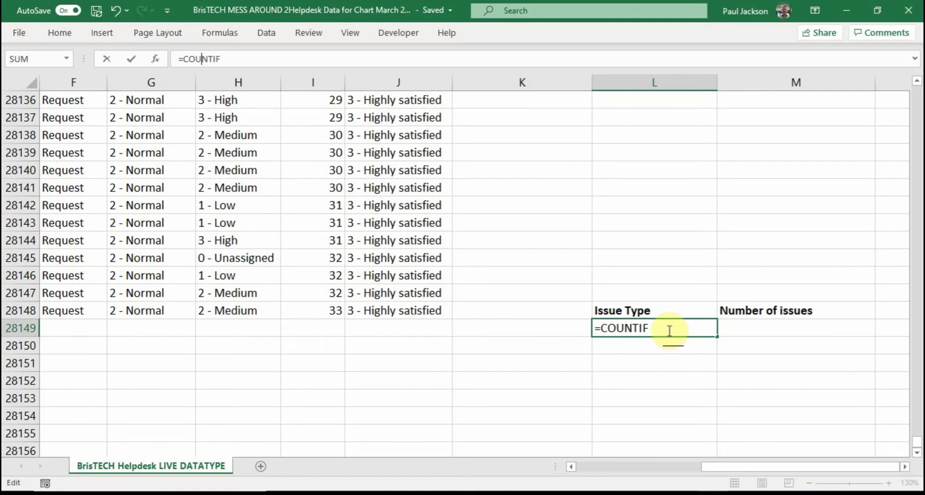
pyautogui.moveTo(717, 467); pyautogui.dragTo(663, 462)
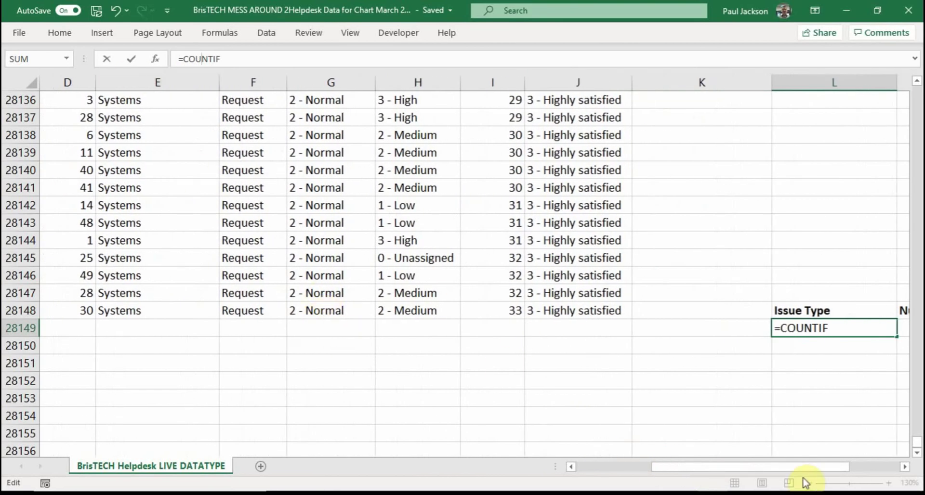
pyautogui.click(226, 59)
pyautogui.write('(')
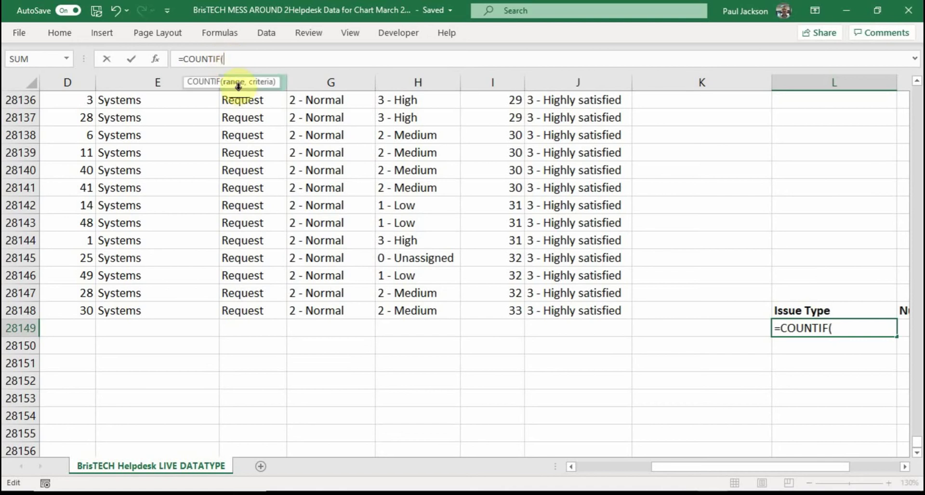
pyautogui.click(166, 81)
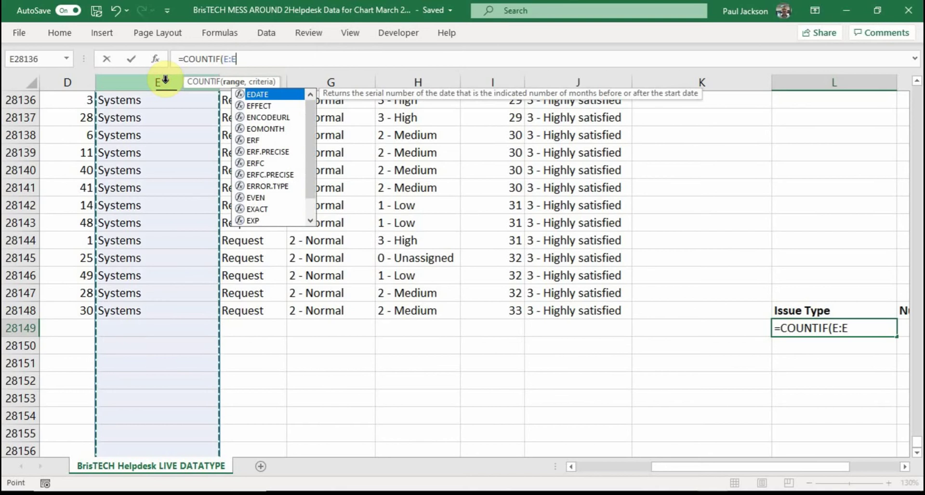
pyautogui.click(246, 58)
pyautogui.press('BackSpace')
pyautogui.press('BackSpace')
pyautogui.write('2')
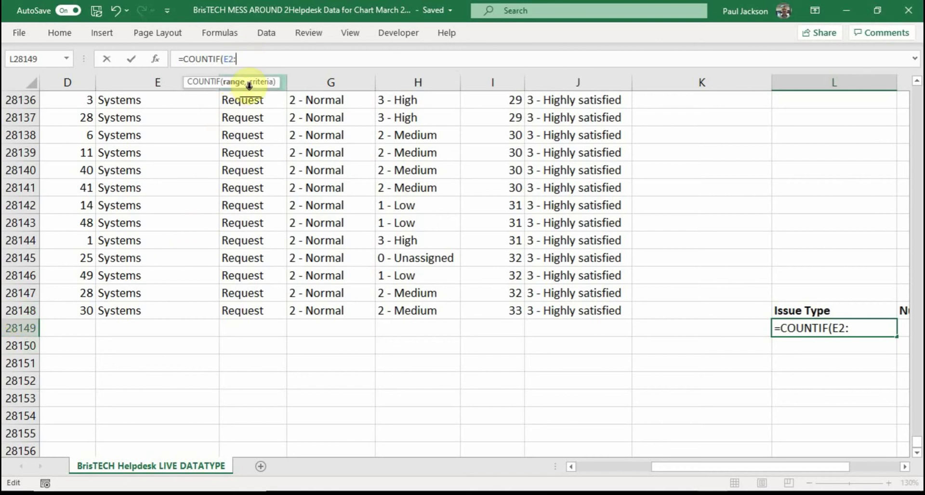
# Complete =COUNTIF(E2:E28148, "Access/Login") in L28149, which returns 7907.
pyautogui.write('e28148')
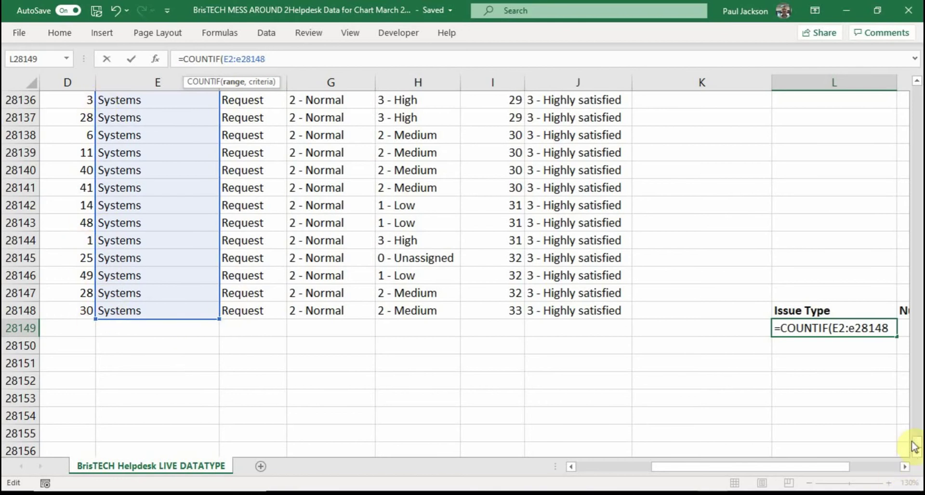
pyautogui.moveTo(916, 441); pyautogui.dragTo(917, 470)
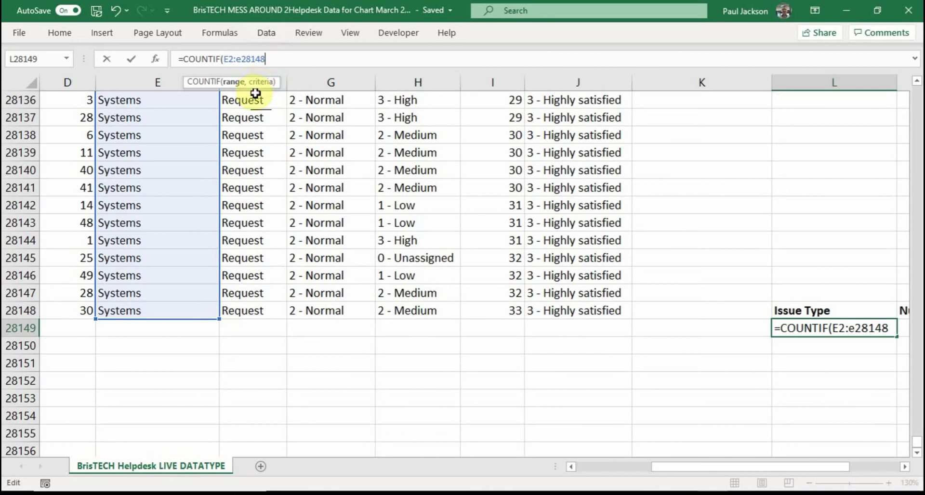
pyautogui.write(',')
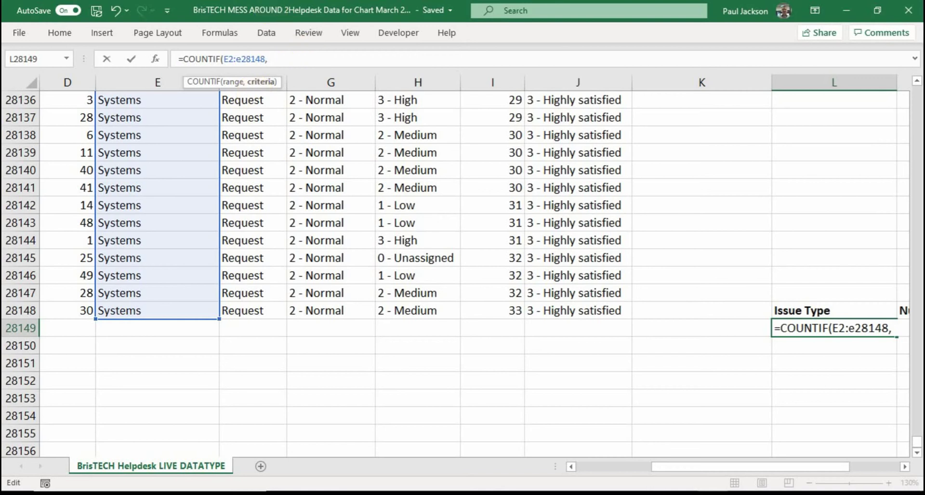
pyautogui.moveTo(918, 442); pyautogui.dragTo(918, 79)
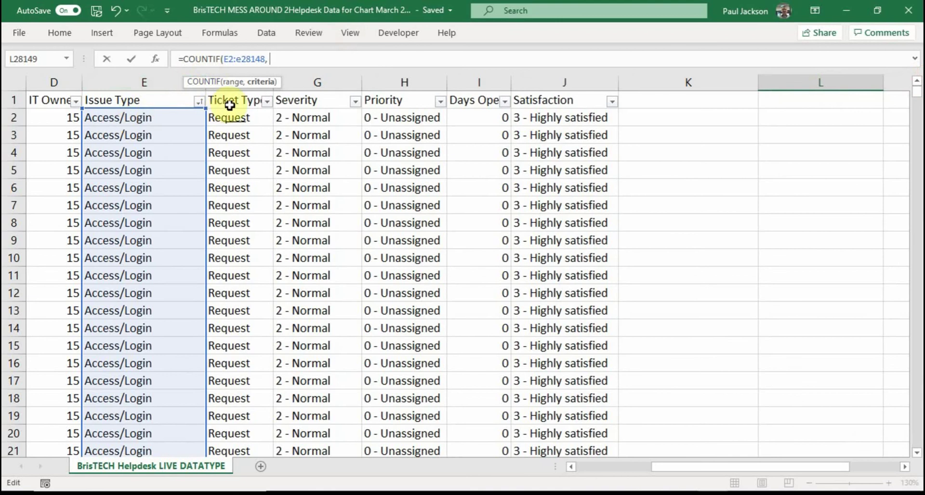
pyautogui.write('"Access/Login")')
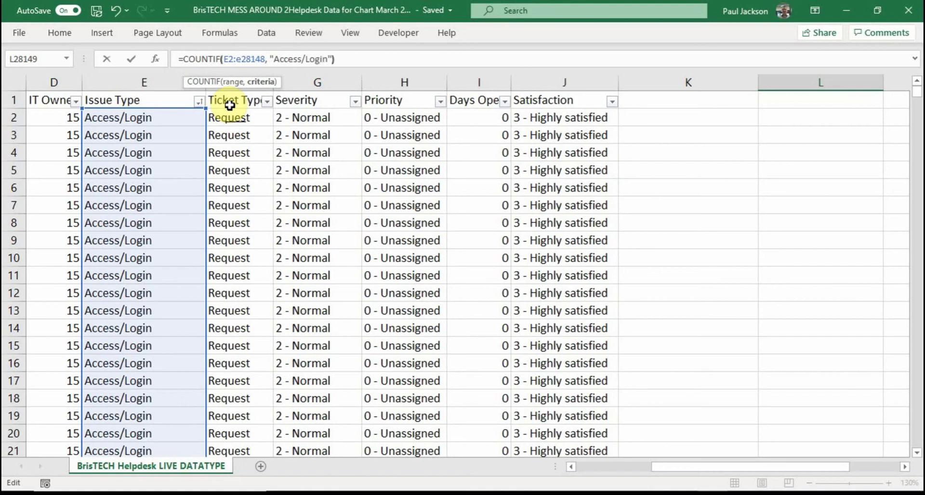
pyautogui.press('Return')
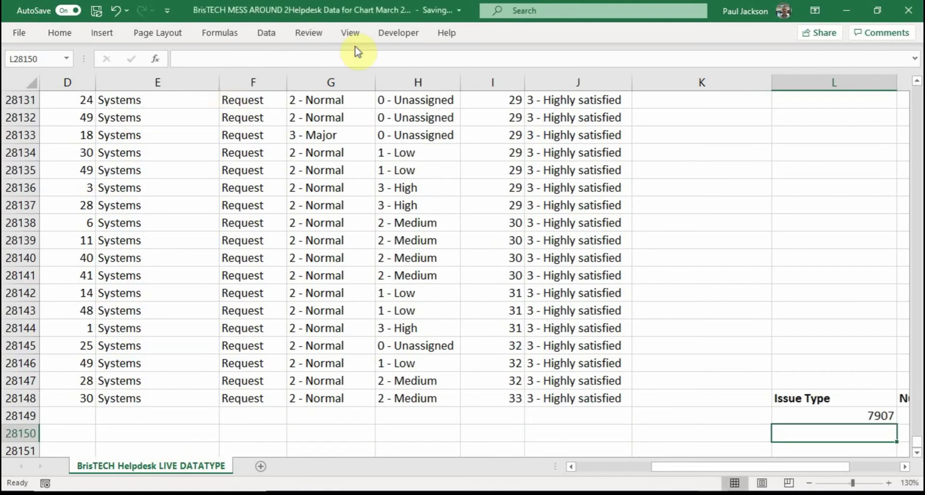
# Move the 7907 count formula from L28149 to M28149 under Number of issues.
pyautogui.click(867, 418)
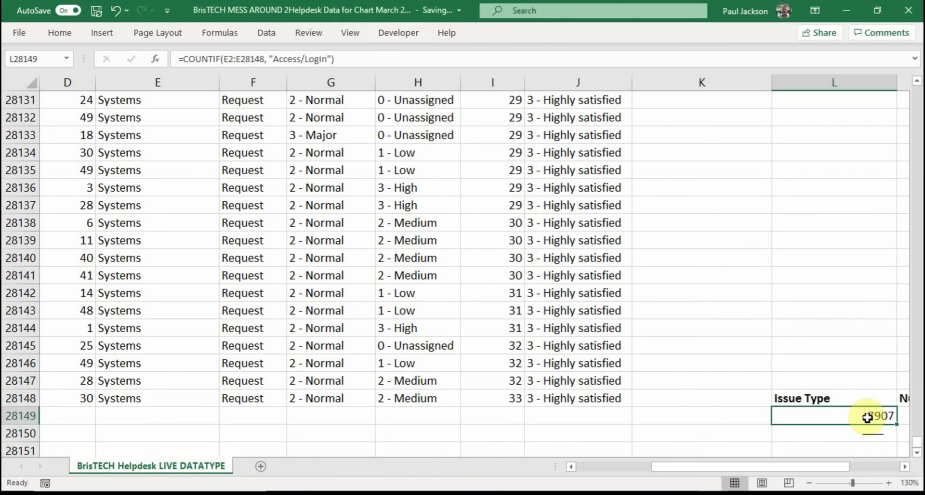
pyautogui.click(904, 466)
pyautogui.click(905, 466)
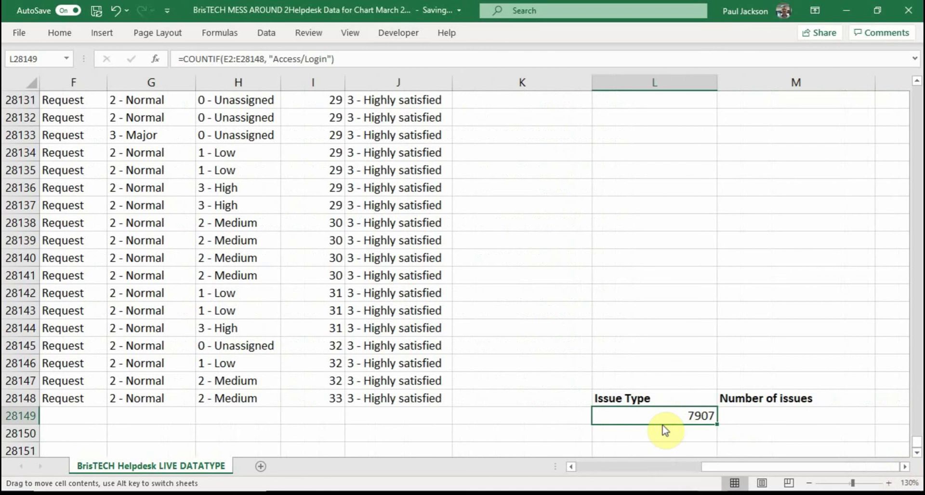
pyautogui.moveTo(665, 430); pyautogui.dragTo(753, 416)
# Label L28149 'Access/Login' and autofit the Number of issues column width.
pyautogui.click(671, 416)
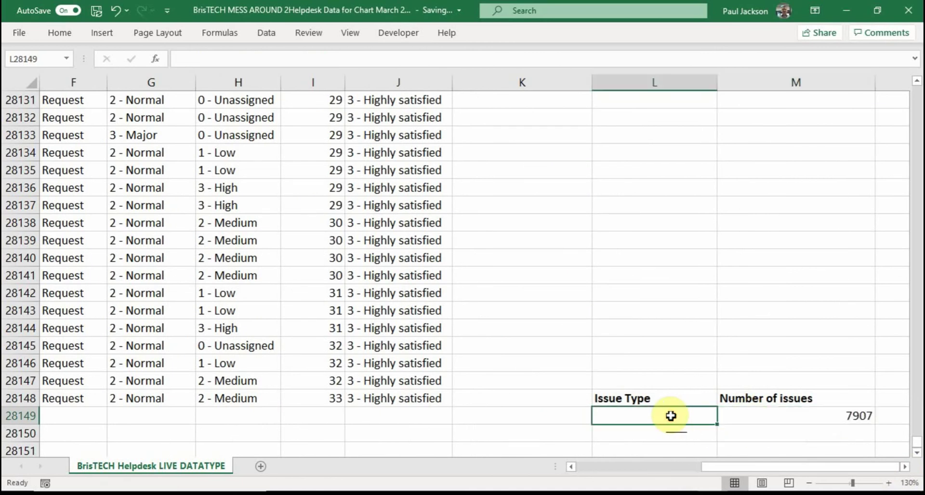
pyautogui.write('Accesdsd')
pyautogui.press('BackSpace')
pyautogui.press('BackSpace')
pyautogui.press('BackSpace')
pyautogui.write('s/L')
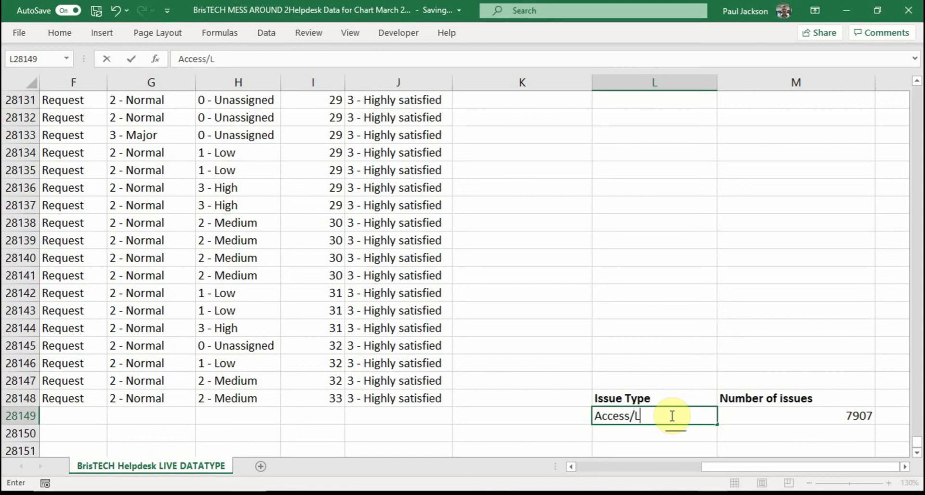
pyautogui.press('BackSpace')
pyautogui.write('ogin')
pyautogui.press('Return')
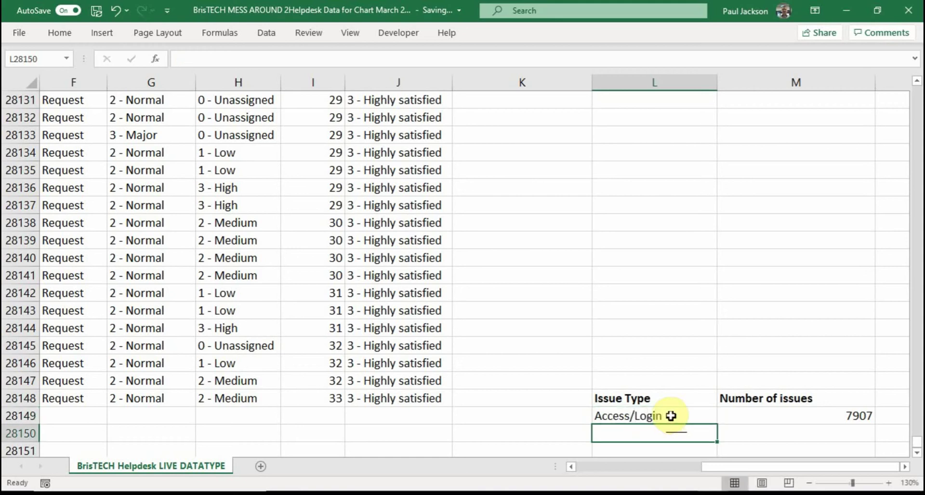
pyautogui.click(773, 417)
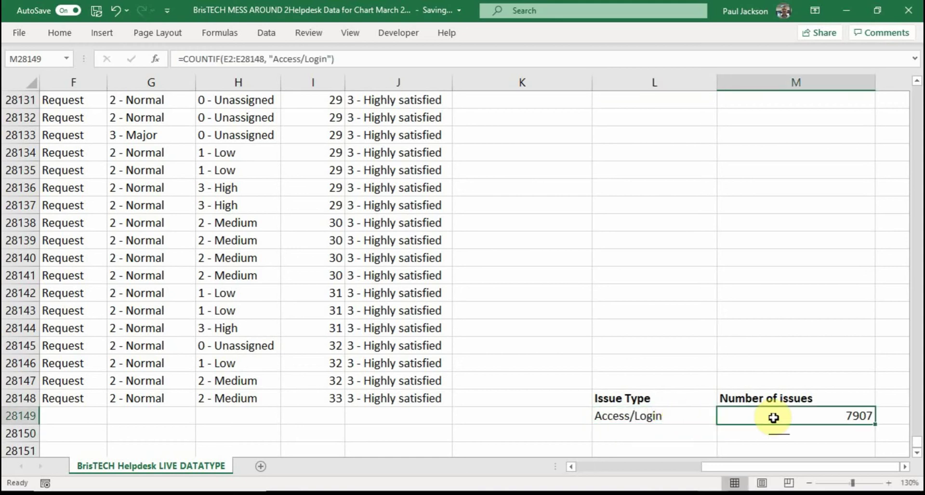
pyautogui.doubleClick(876, 82)
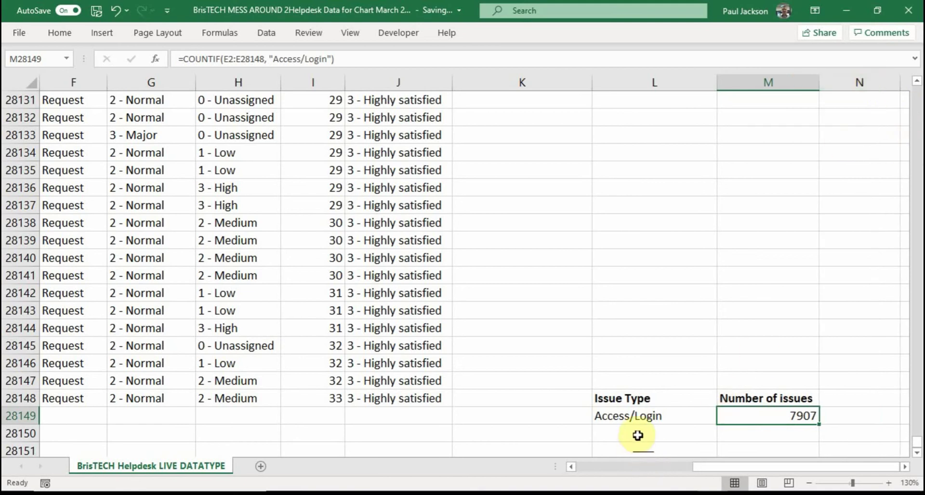
pyautogui.scroll(-1, 648, 415)
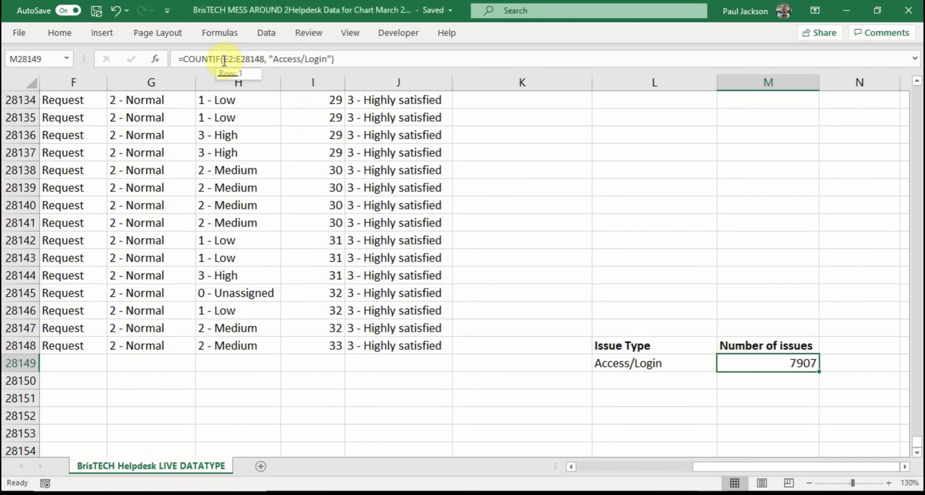
# Change M28149's range to $E$2:$E$28148, keeping the result 7907.
pyautogui.click(225, 60)
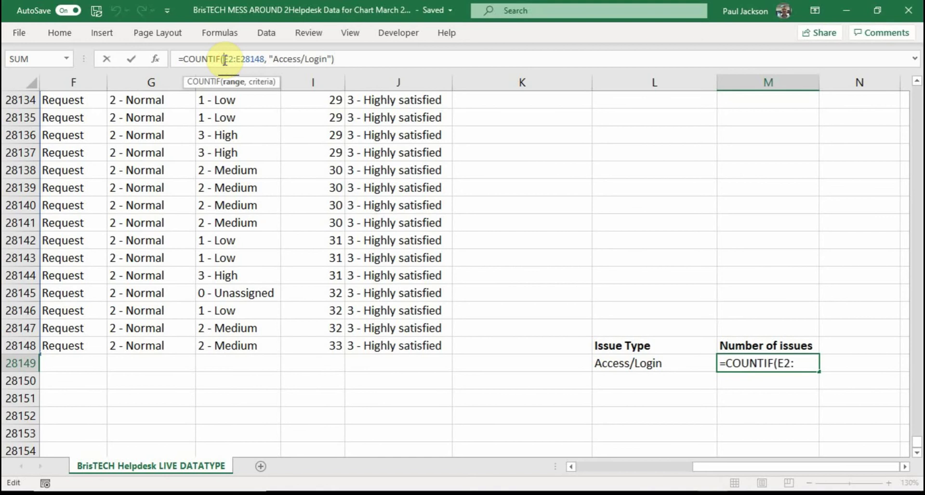
pyautogui.write('$E$2:')
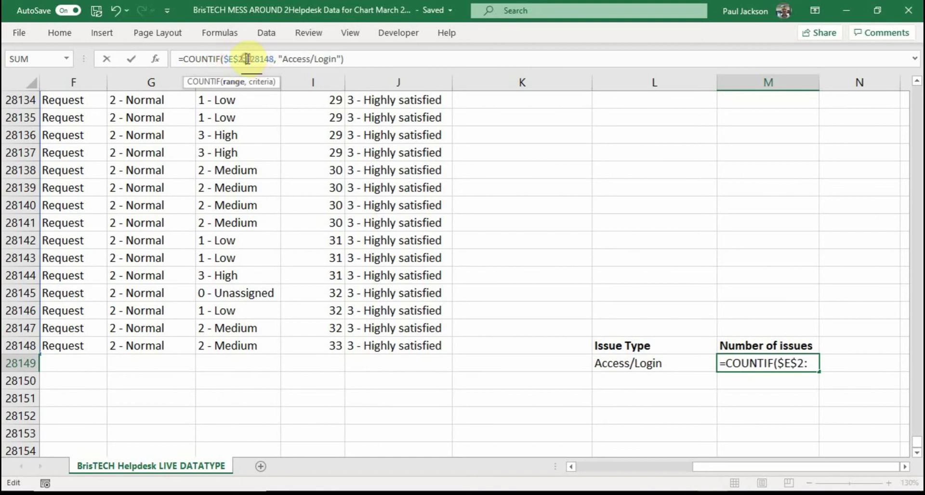
pyautogui.write('$E$')
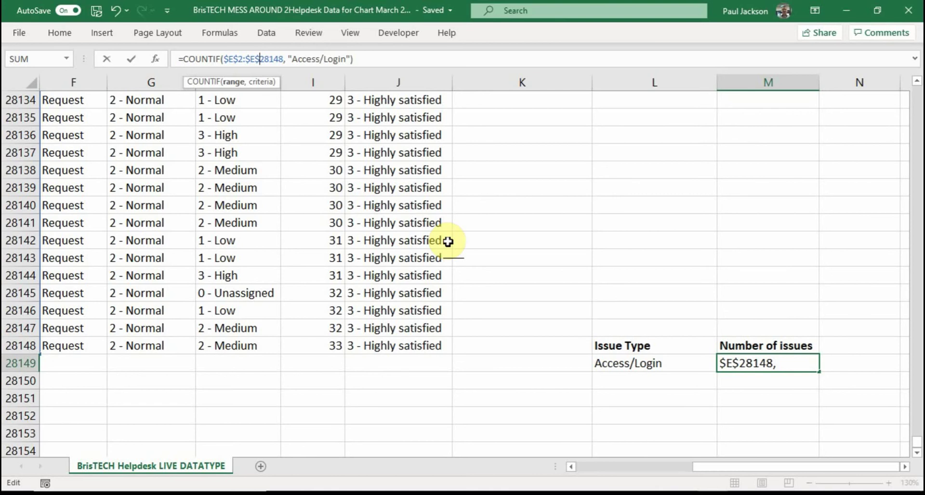
pyautogui.press('Return')
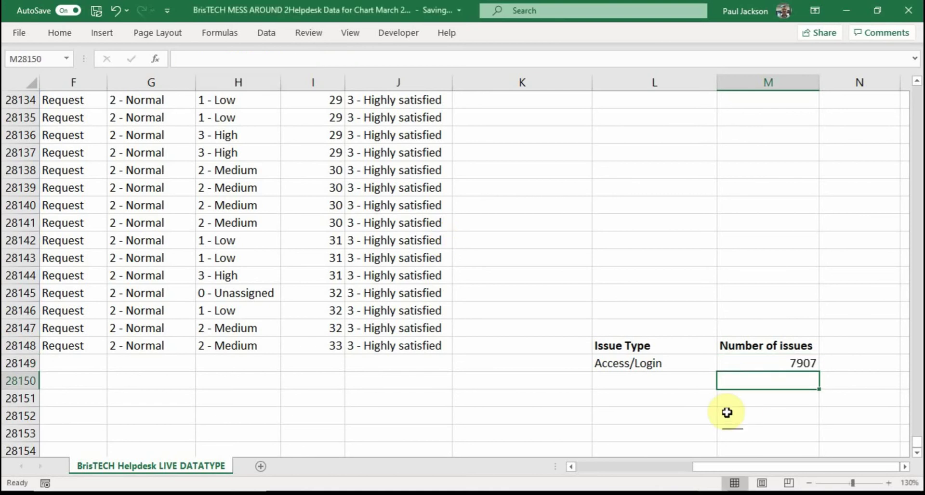
# Copy the Access/Login count formula down into M28150 and compare it with the original.
pyautogui.click(739, 363)
pyautogui.moveTo(820, 373); pyautogui.dragTo(819, 390)
pyautogui.click(739, 379)
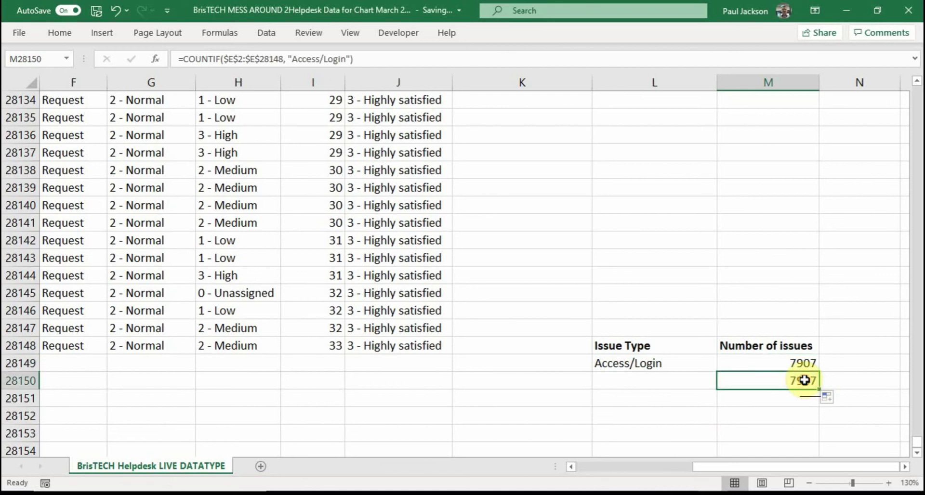
pyautogui.click(645, 384)
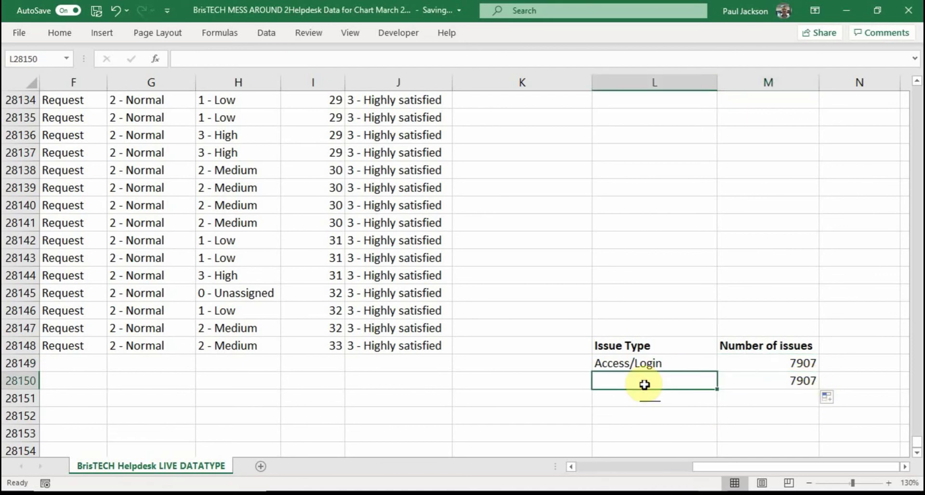
pyautogui.click(752, 383)
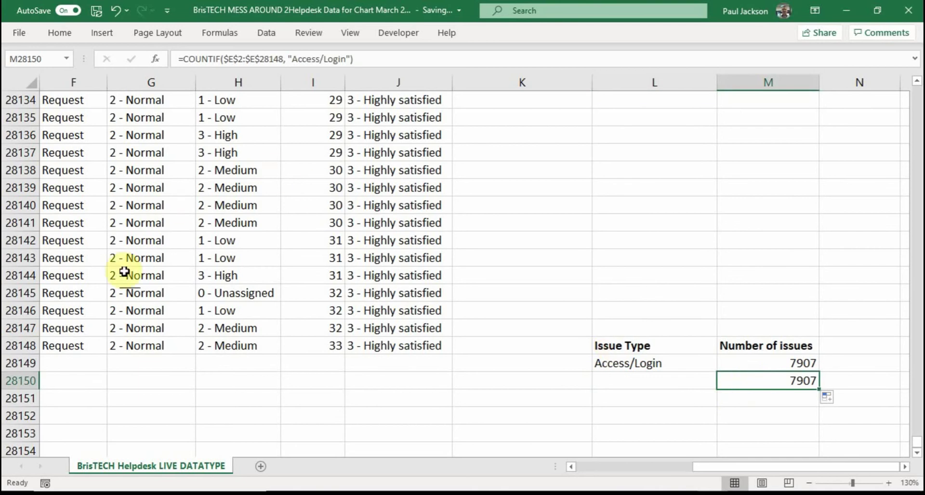
pyautogui.moveTo(146, 98); pyautogui.dragTo(141, 364)
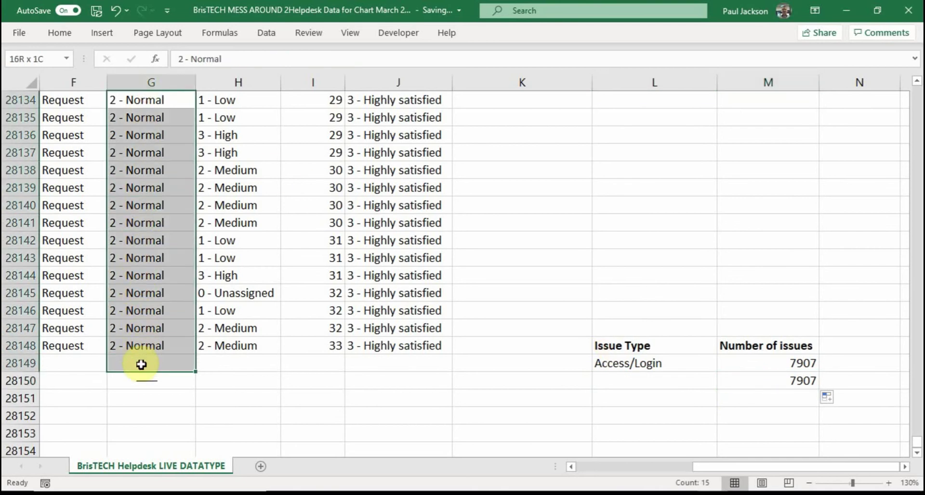
pyautogui.click(751, 380)
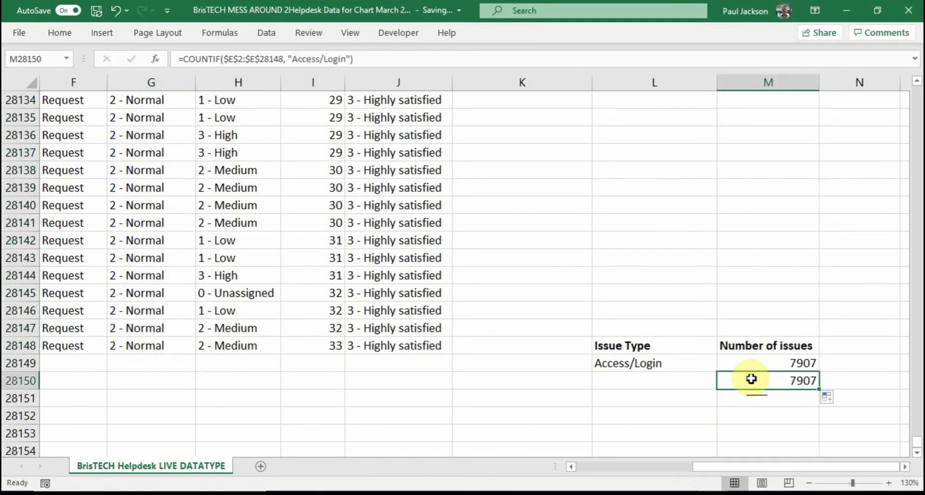
pyautogui.click(743, 359)
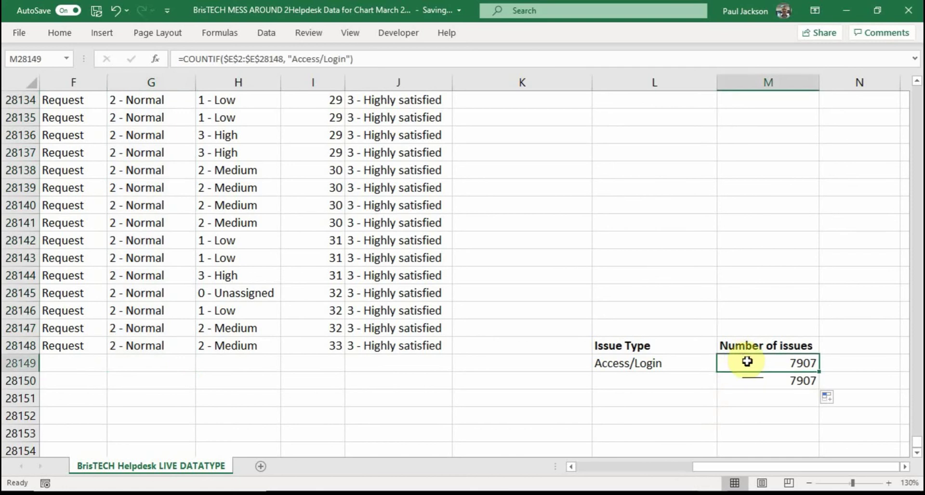
# Review the formulas in M28149 and M28150, scrolling through column E to check the data.
pyautogui.click(228, 59)
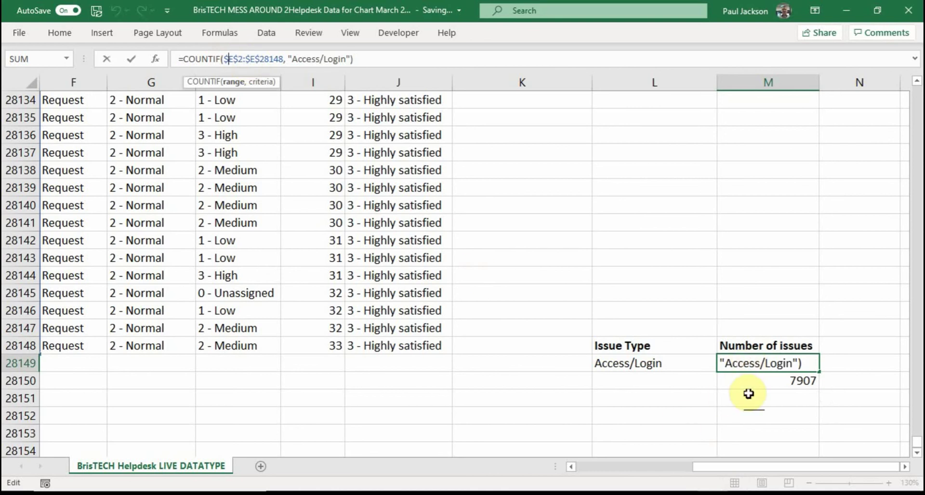
pyautogui.click(618, 365)
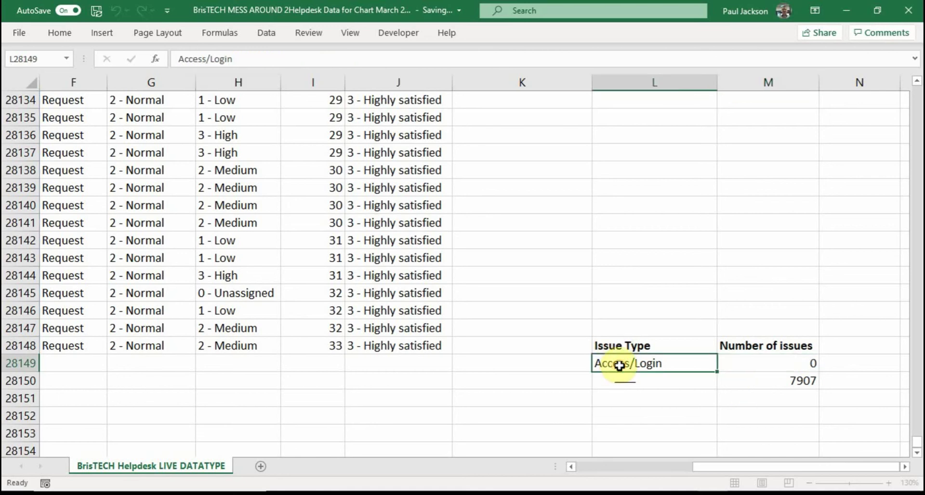
pyautogui.click(768, 383)
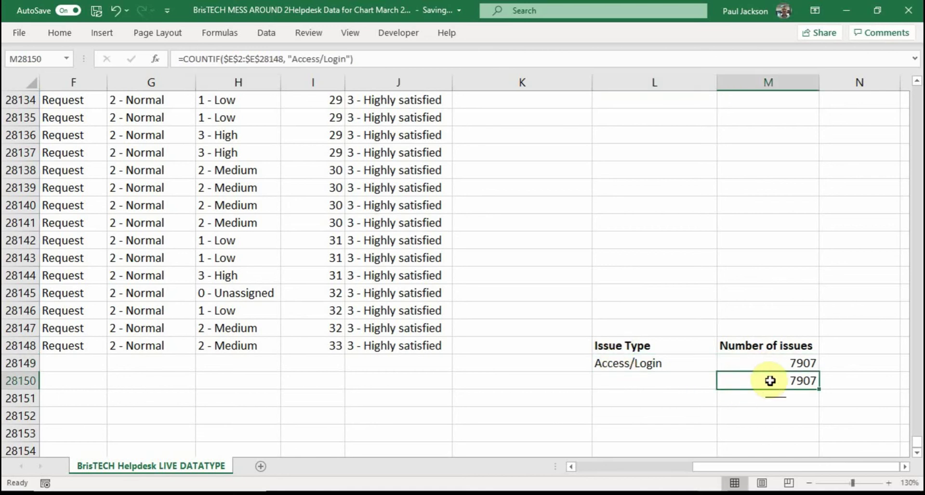
pyautogui.click(347, 59)
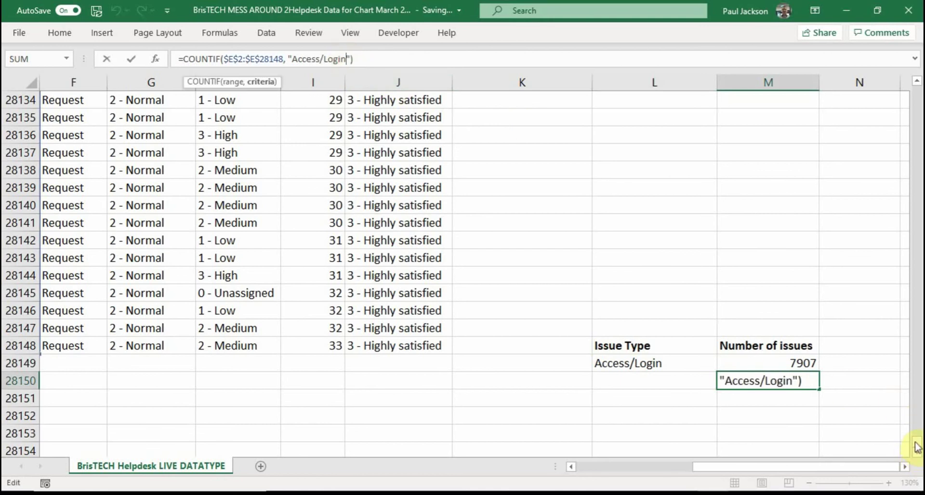
pyautogui.moveTo(915, 443); pyautogui.dragTo(915, 202)
pyautogui.moveTo(712, 466); pyautogui.dragTo(630, 466)
pyautogui.moveTo(917, 212); pyautogui.dragTo(917, 453)
pyautogui.moveTo(768, 471); pyautogui.dragTo(863, 469)
# Label L28150 'Hardware' and change M28150's criterion to the typed text Hardware.
pyautogui.click(638, 434)
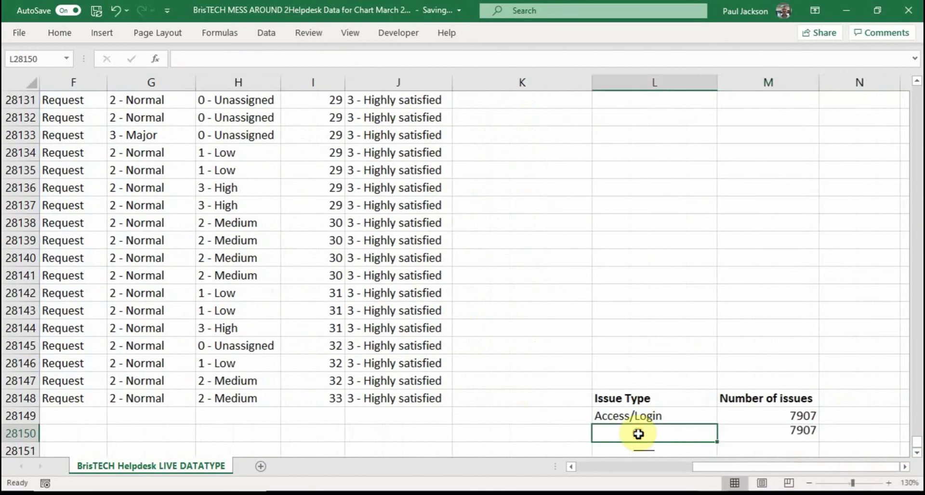
pyautogui.write('Har')
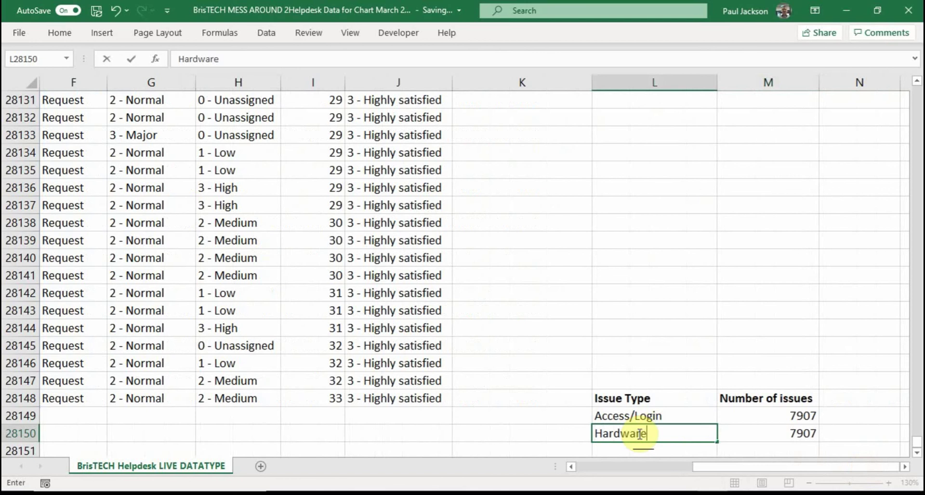
pyautogui.write('dware')
pyautogui.press('Return')
pyautogui.click(775, 414)
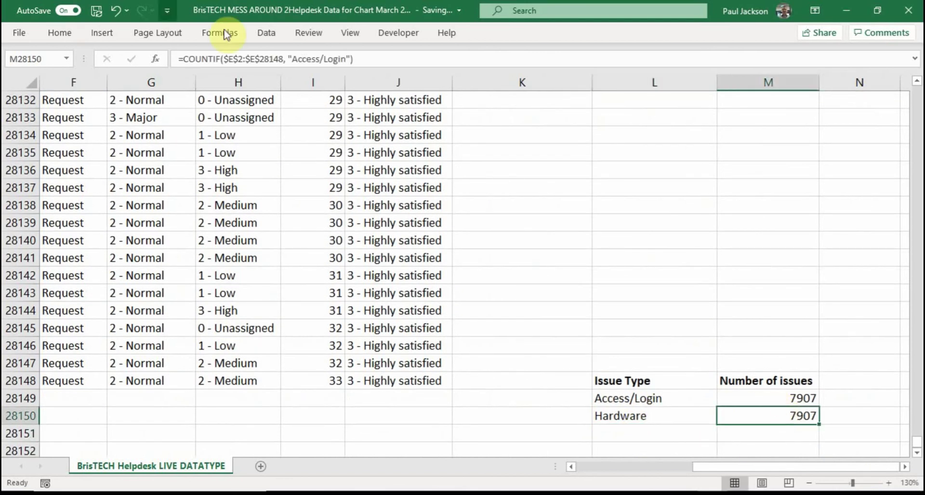
pyautogui.click(343, 56)
pyautogui.press('BackSpace')
pyautogui.press('BackSpace')
pyautogui.press('BackSpace')
pyautogui.press('BackSpace')
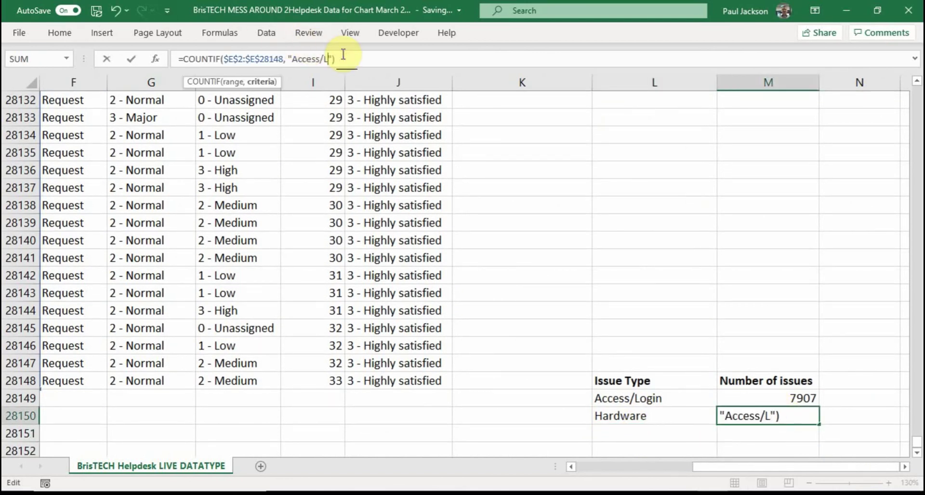
pyautogui.press('BackSpace')
pyautogui.press('BackSpace')
pyautogui.press('BackSpace')
pyautogui.press('BackSpace')
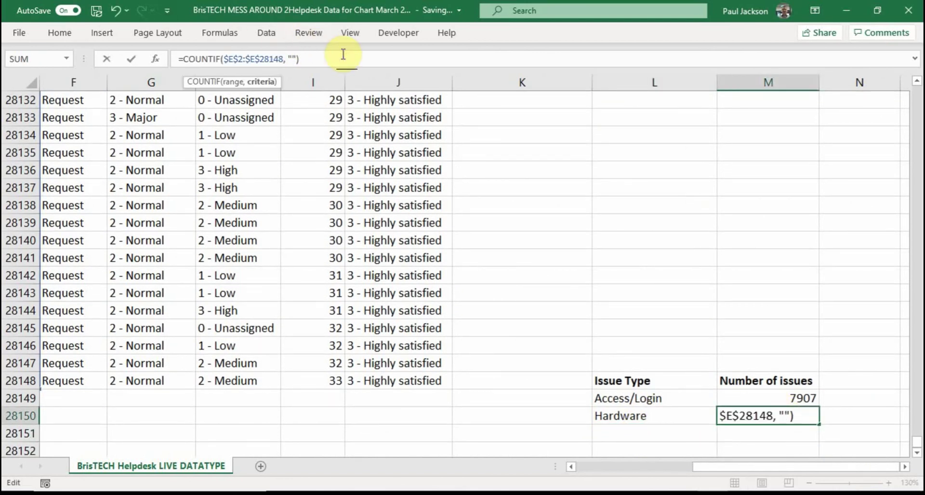
pyautogui.write('Hardware')
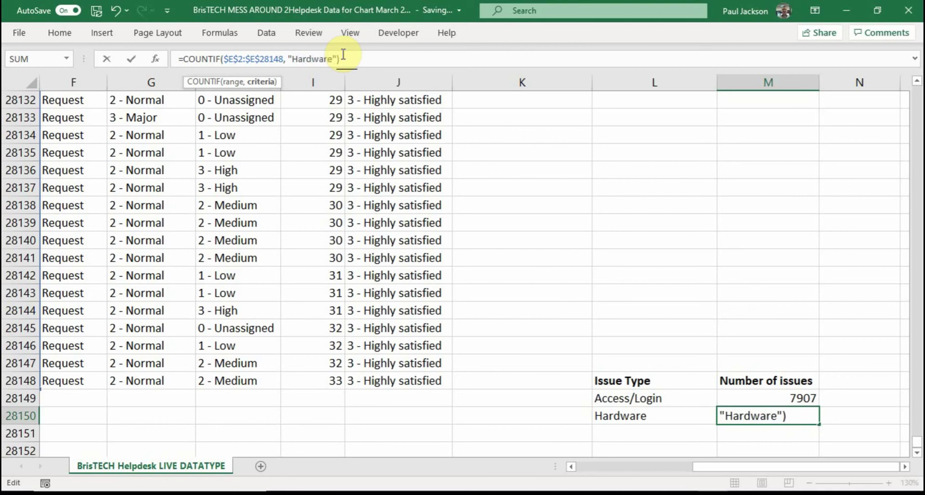
pyautogui.press('Return')
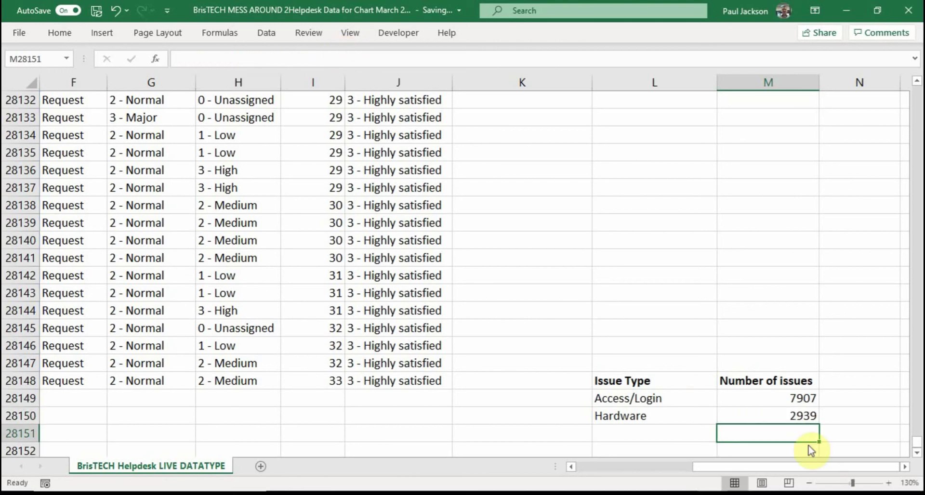
# Replace M28150's typed criterion with a reference to L28150, giving 2939.
pyautogui.click(769, 416)
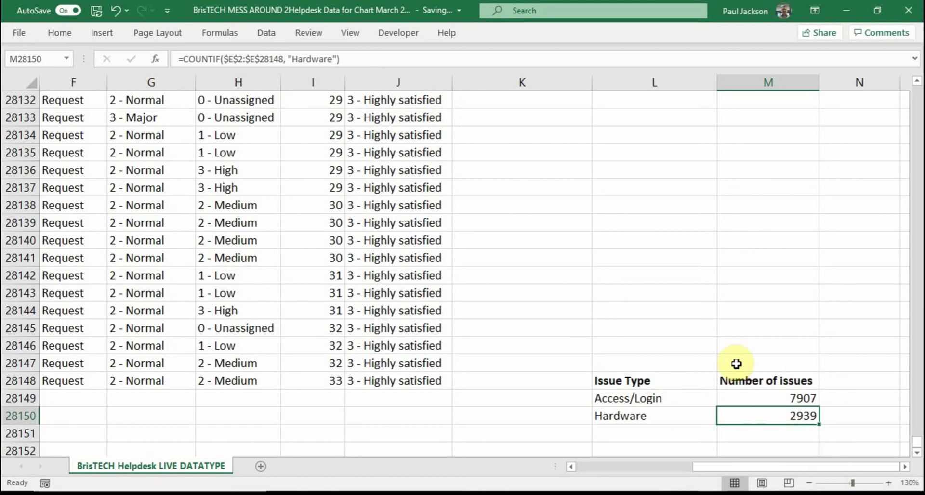
pyautogui.click(336, 59)
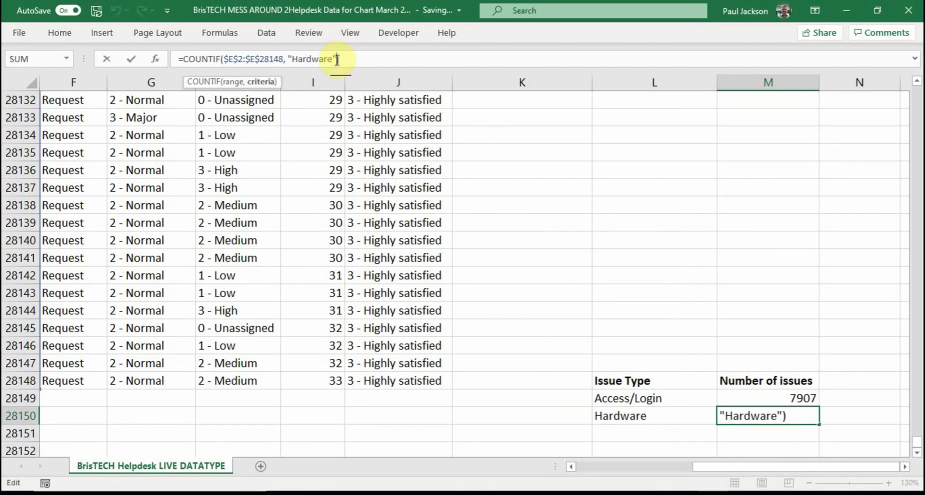
pyautogui.press('BackSpace')
pyautogui.press('BackSpace')
pyautogui.press('BackSpace')
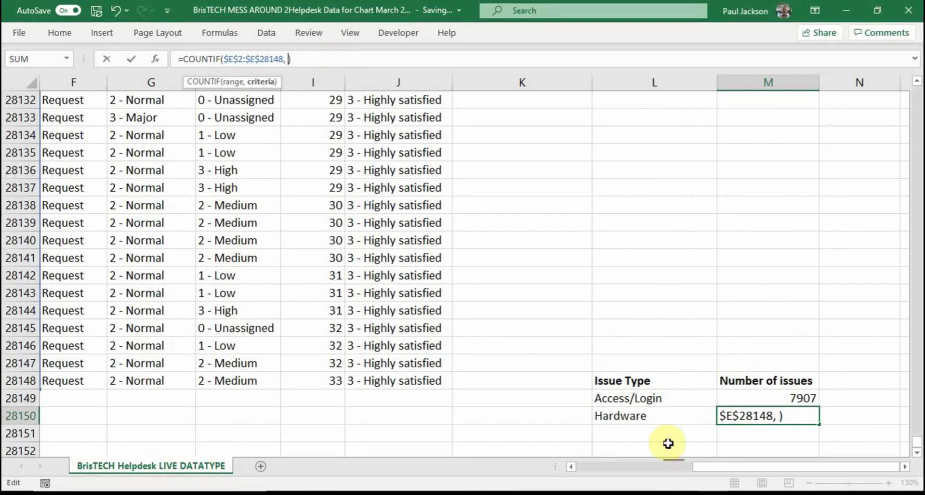
pyautogui.click(646, 417)
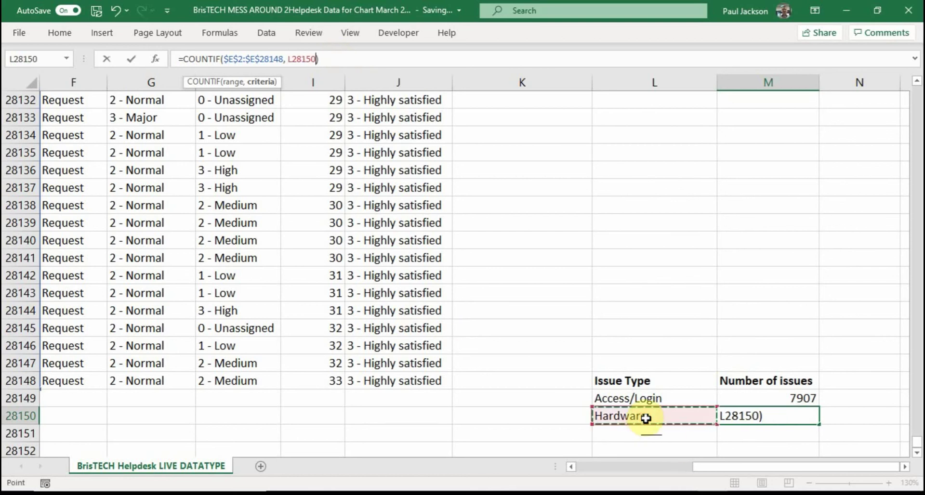
pyautogui.press('Return')
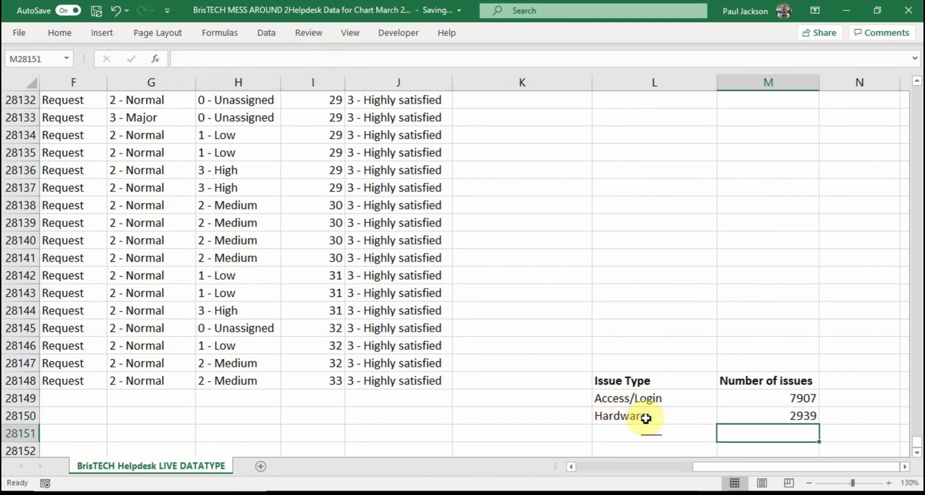
pyautogui.click(781, 415)
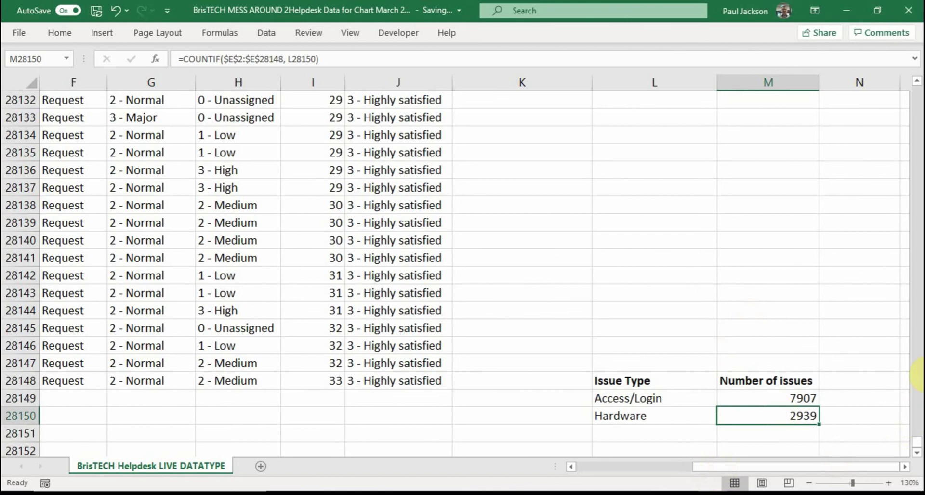
pyautogui.moveTo(915, 440); pyautogui.dragTo(916, 208)
pyautogui.moveTo(752, 466); pyautogui.dragTo(662, 464)
pyautogui.scroll(-20, 919, 303)
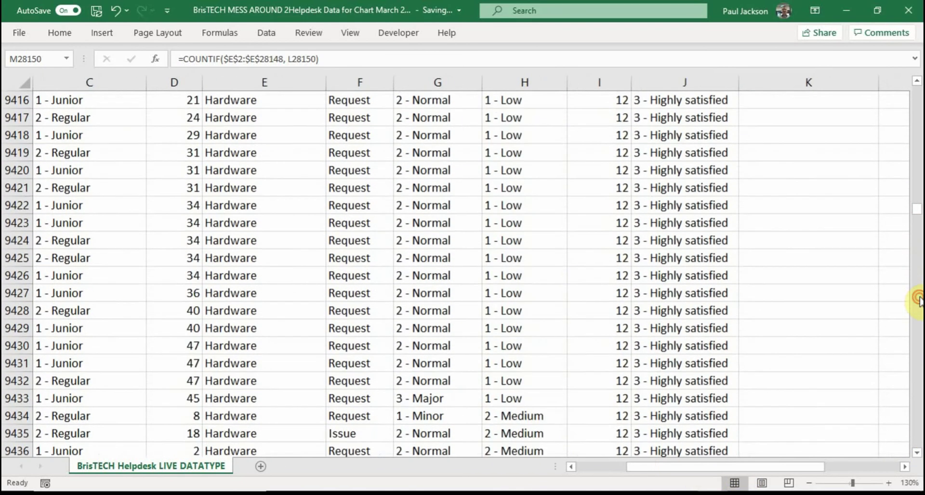
pyautogui.scroll(-20, 919, 301)
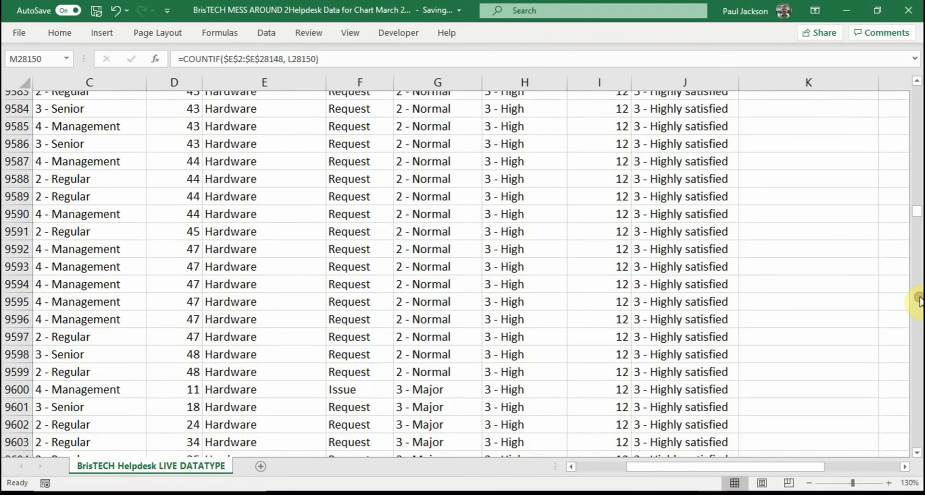
pyautogui.scroll(-20, 918, 299)
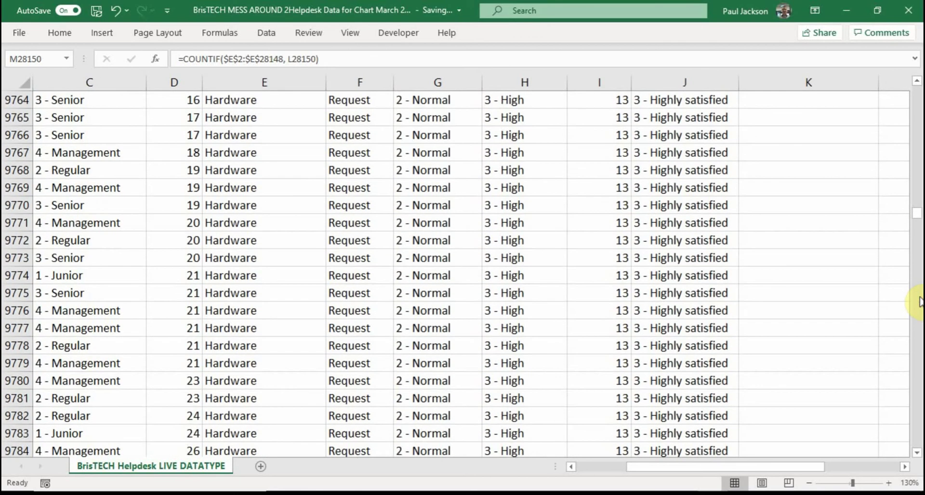
pyautogui.scroll(-20, 918, 300)
pyautogui.moveTo(920, 210); pyautogui.dragTo(917, 446)
pyautogui.moveTo(776, 470); pyautogui.dragTo(851, 470)
# Enter the issue type labels Software and Systems in L28151 and L28152.
pyautogui.scroll(-2, 795, 426)
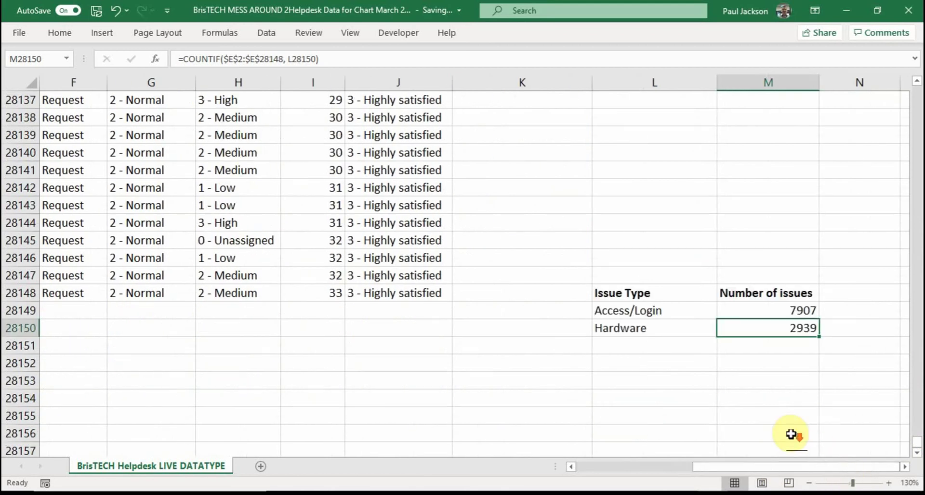
pyautogui.click(658, 343)
pyautogui.write('Soft')
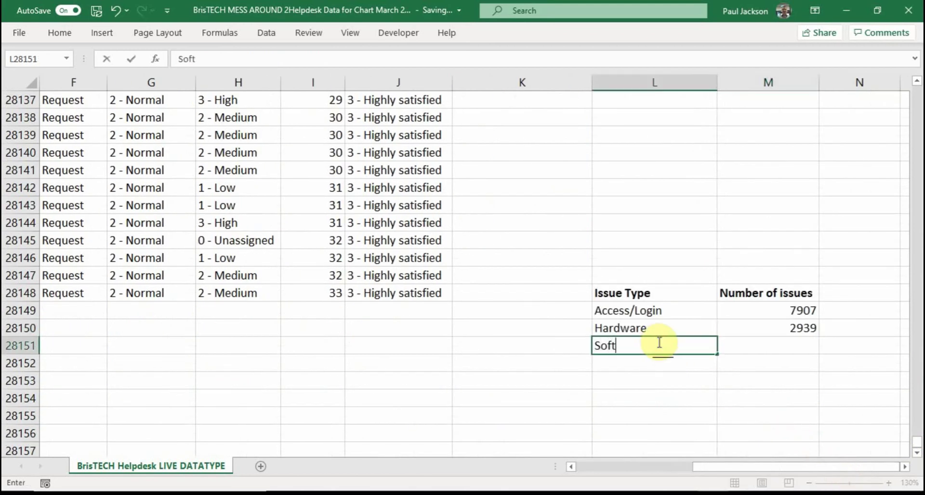
pyautogui.write('ware')
pyautogui.press('Return')
pyautogui.write('Sydsy')
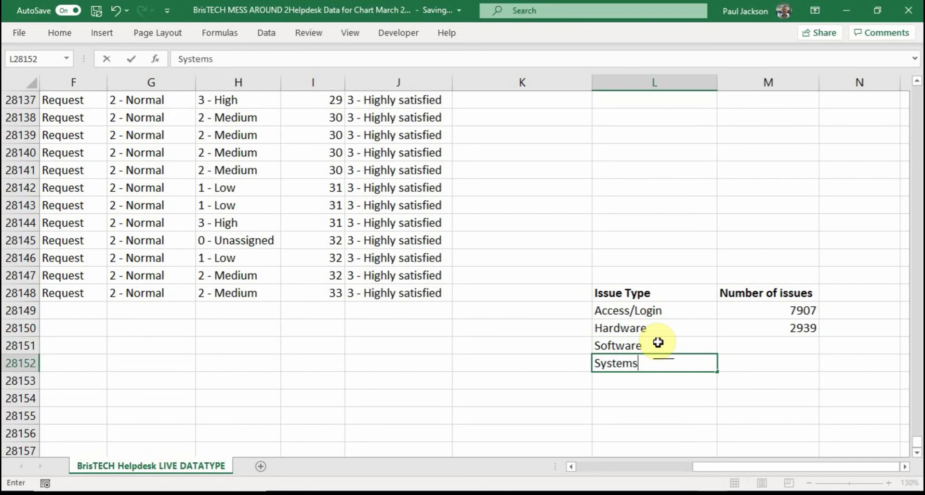
pyautogui.click(797, 331)
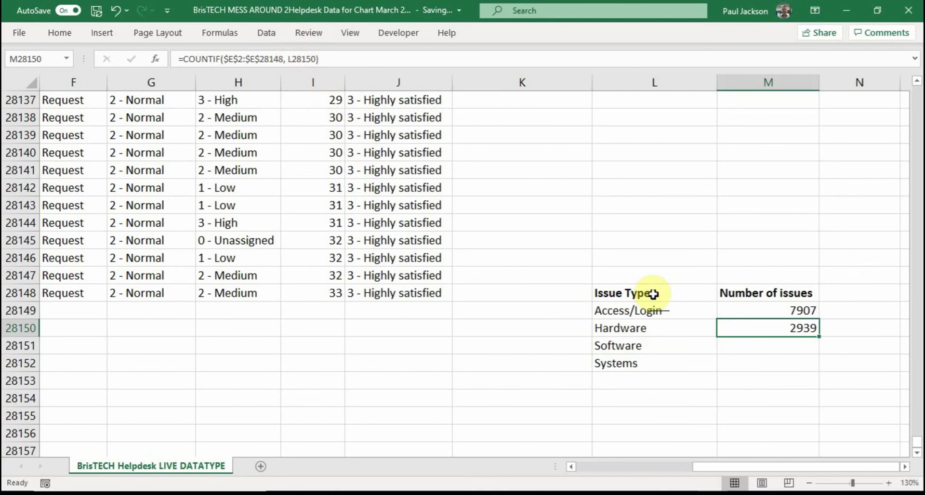
pyautogui.click(650, 339)
pyautogui.click(648, 328)
pyautogui.click(647, 346)
pyautogui.click(660, 361)
# Fill M28150's COUNTIF formula down to M28152, giving 5745 and 11556.
pyautogui.click(774, 330)
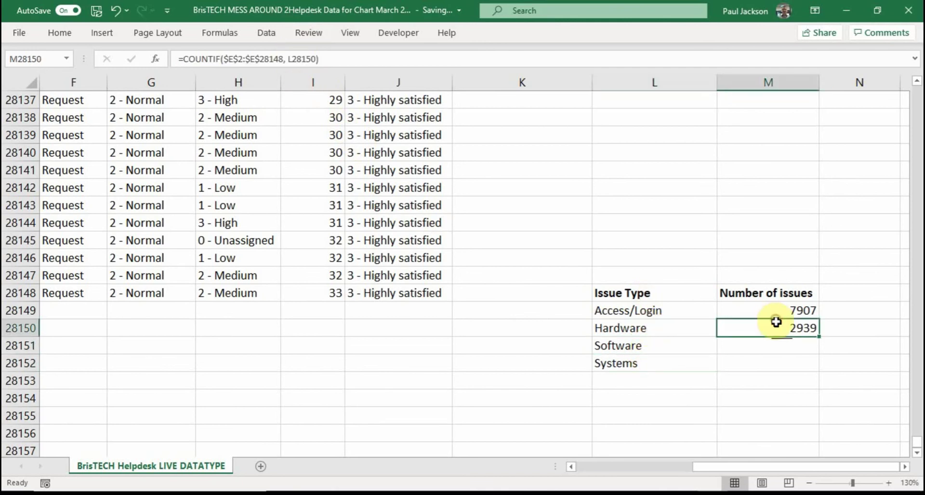
pyautogui.click(303, 58)
pyautogui.moveTo(302, 58); pyautogui.dragTo(315, 63)
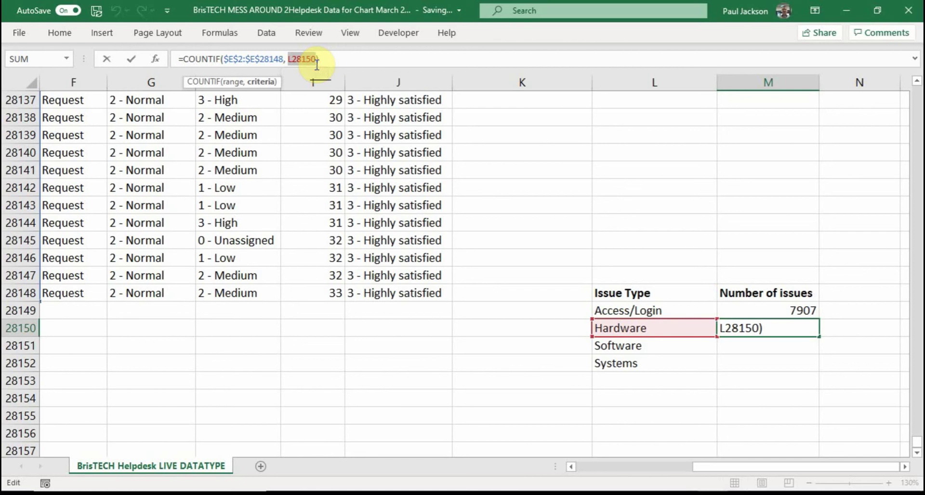
pyautogui.press('Return')
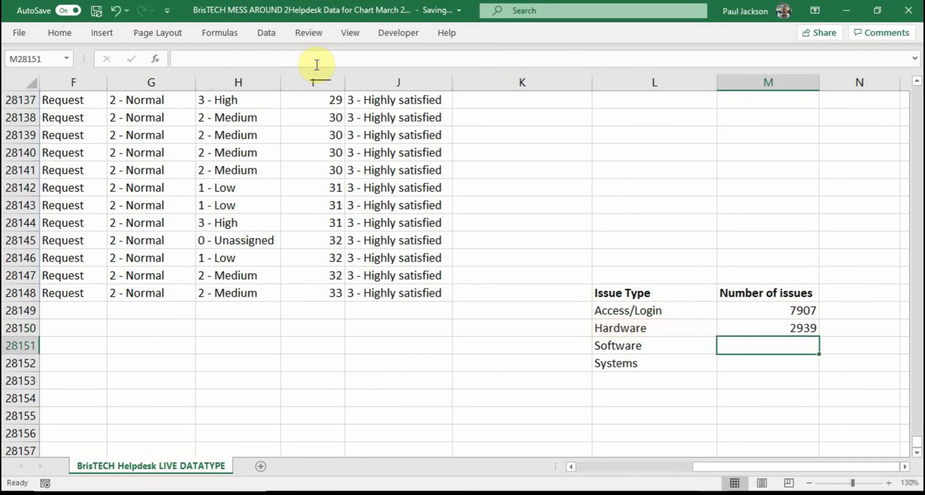
pyautogui.click(788, 329)
pyautogui.moveTo(818, 336); pyautogui.dragTo(815, 373)
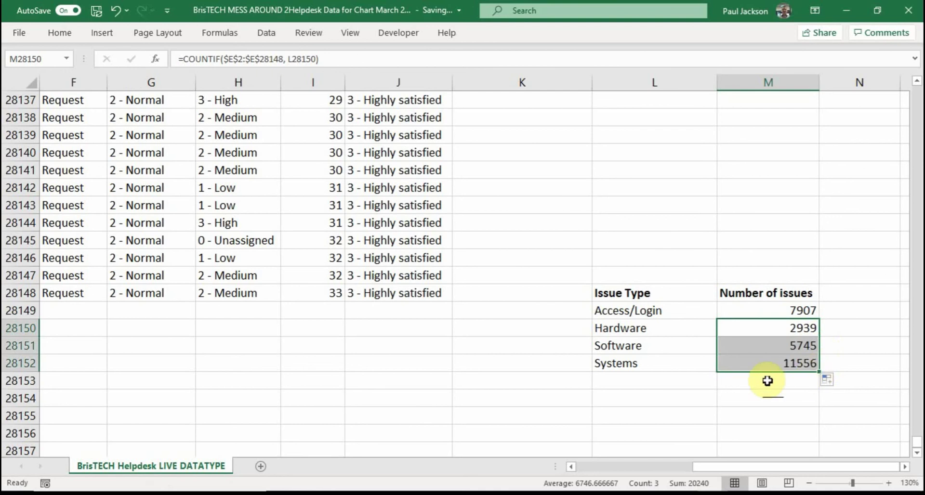
# Apply All Borders to the Issue Type / Number of issues table, L28148:M28152.
pyautogui.click(736, 381)
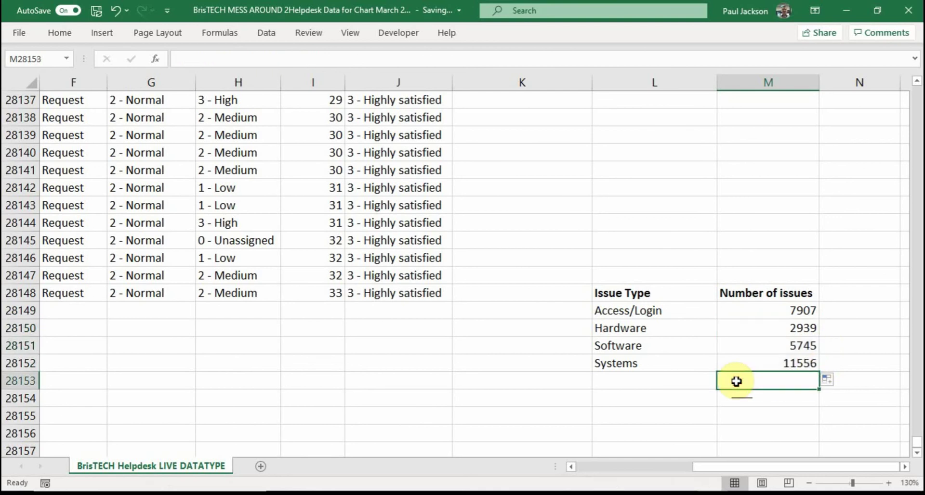
pyautogui.moveTo(662, 294); pyautogui.dragTo(765, 362)
pyautogui.click(64, 33)
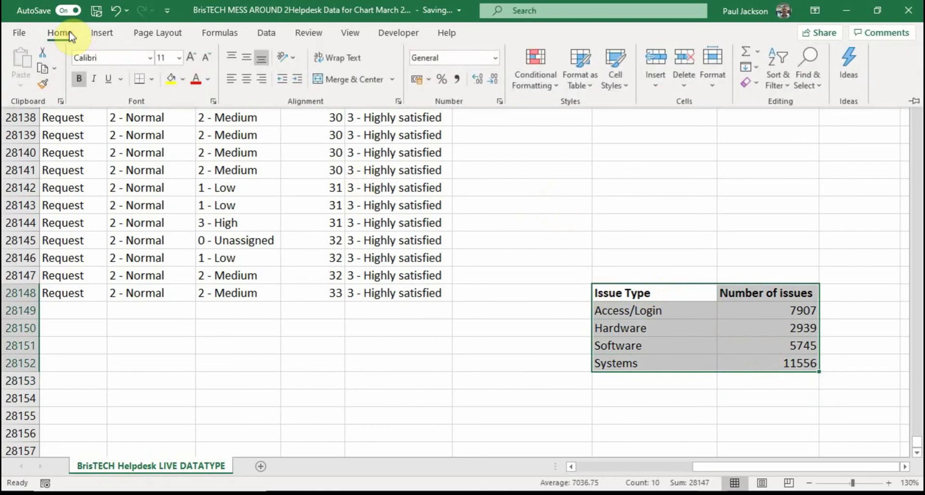
pyautogui.click(154, 81)
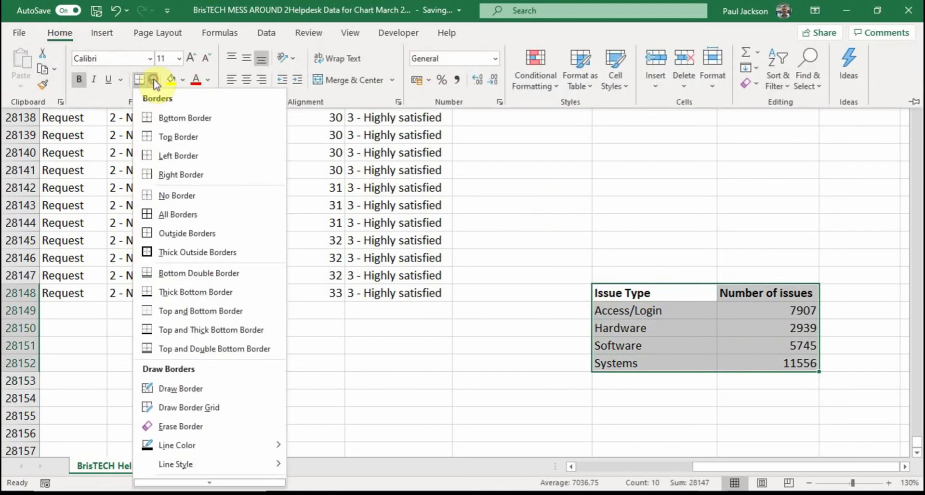
pyautogui.click(174, 212)
pyautogui.click(694, 411)
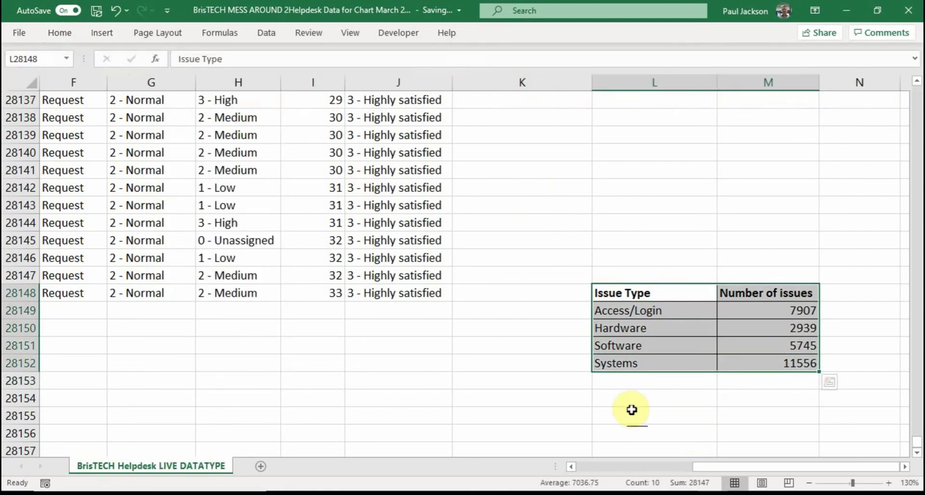
pyautogui.click(586, 413)
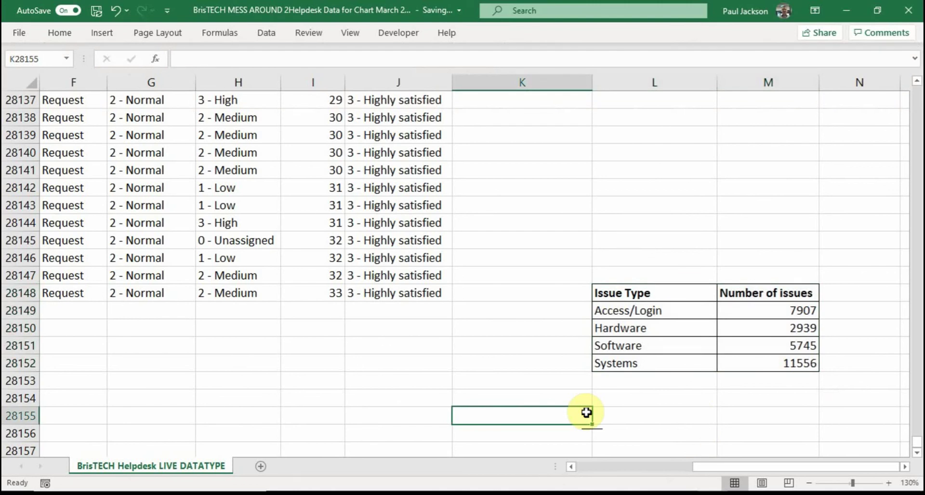
# Insert a 2-D Clustered Column chart from the issue types and counts in L28148:M28152.
pyautogui.moveTo(663, 295); pyautogui.dragTo(768, 357)
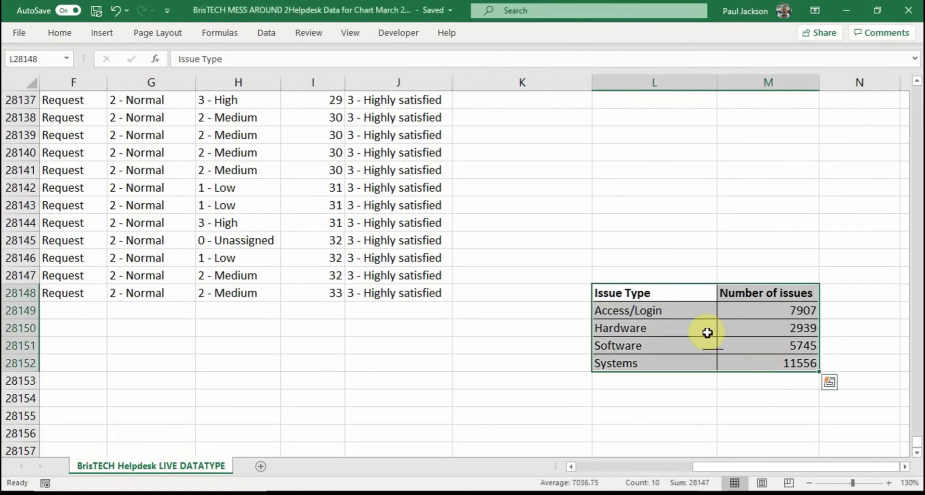
pyautogui.click(674, 293)
pyautogui.click(747, 295)
pyautogui.moveTo(672, 295); pyautogui.dragTo(759, 366)
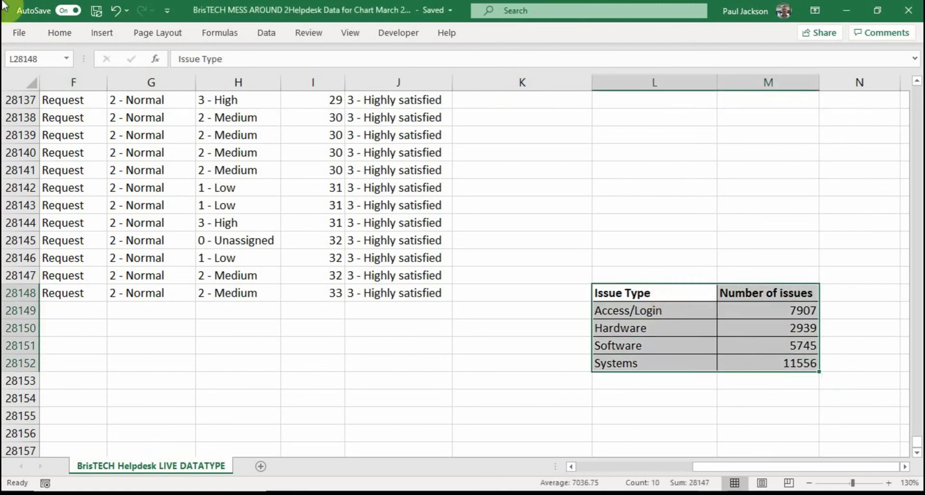
pyautogui.click(61, 37)
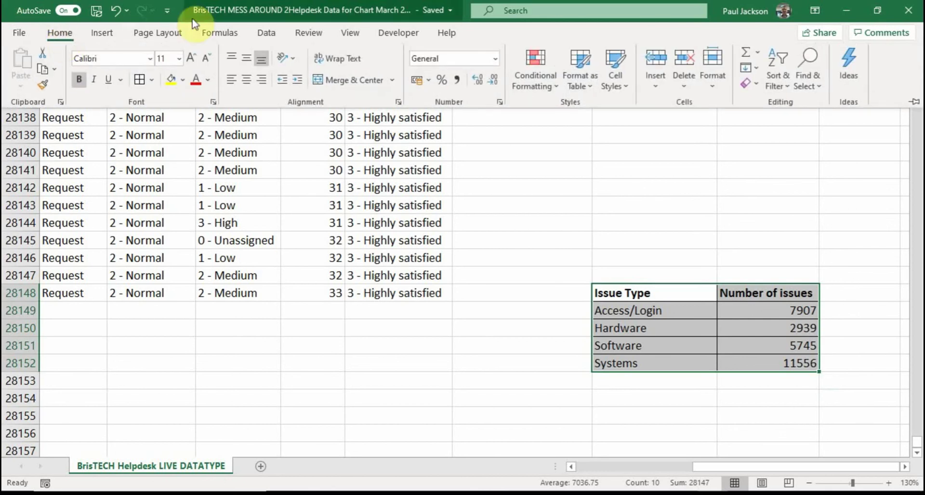
pyautogui.click(94, 39)
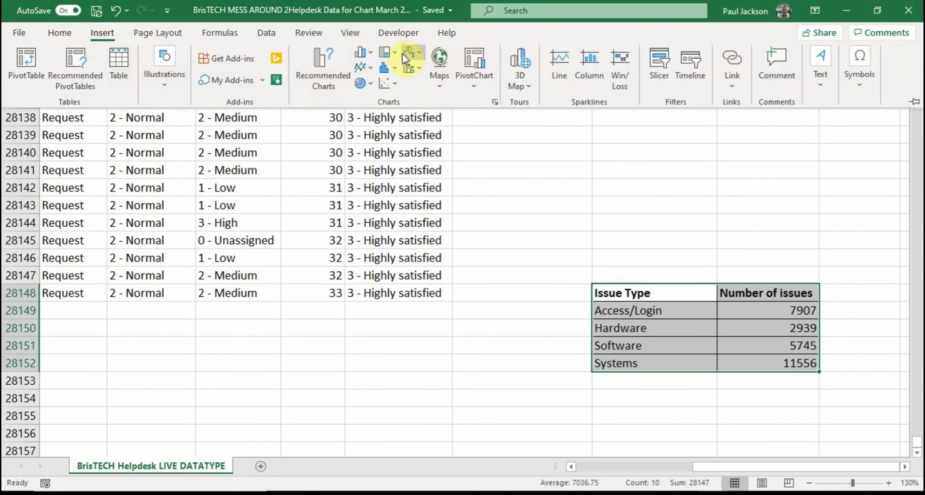
pyautogui.click(369, 57)
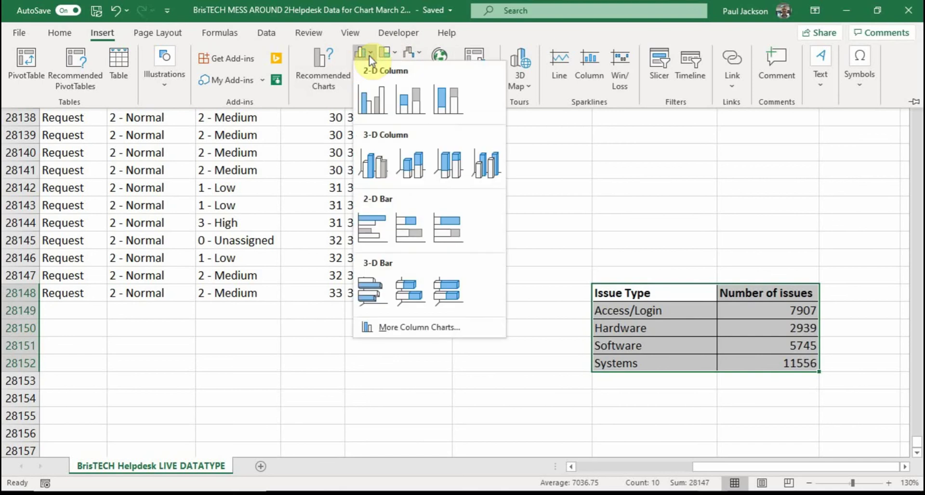
pyautogui.click(364, 104)
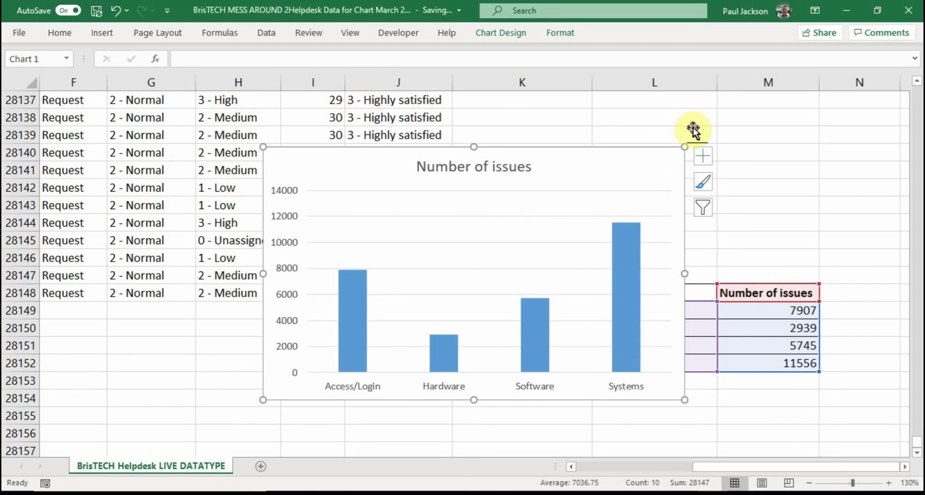
# Select the new chart and inspect its vertical axis, gridlines and plot area.
pyautogui.click(764, 120)
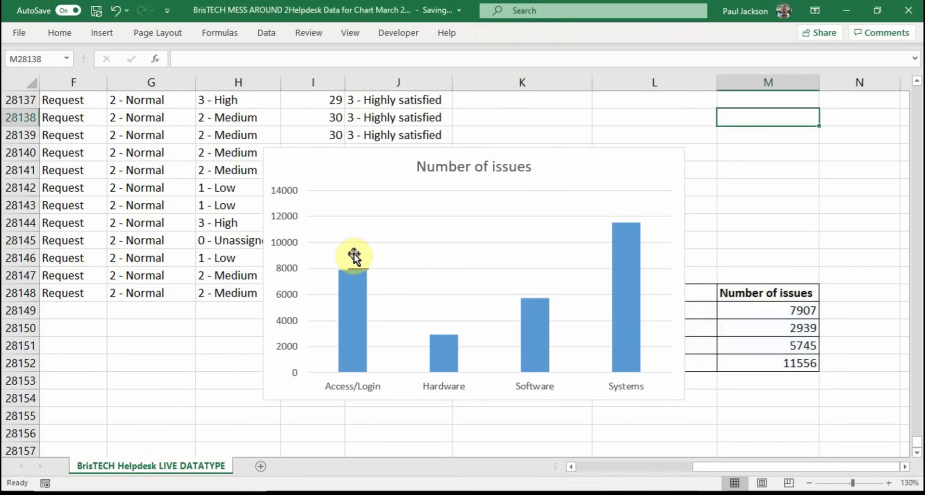
pyautogui.click(330, 249)
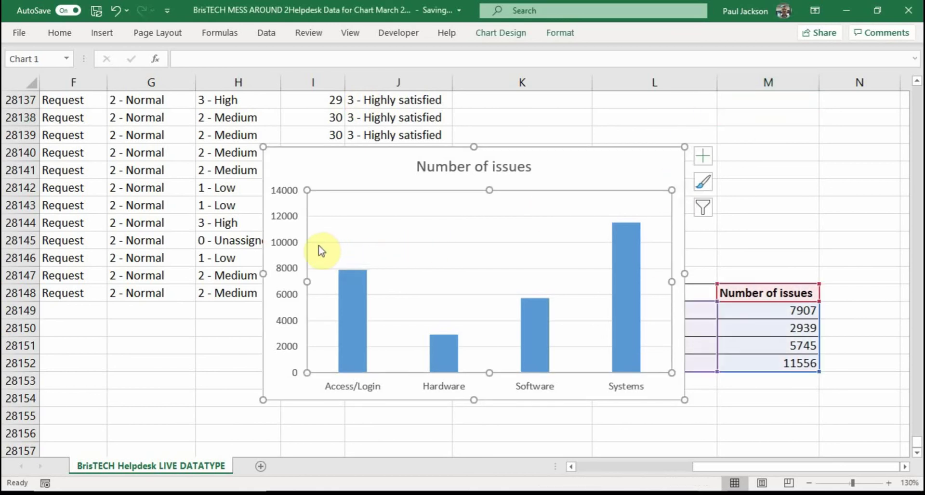
pyautogui.click(287, 242)
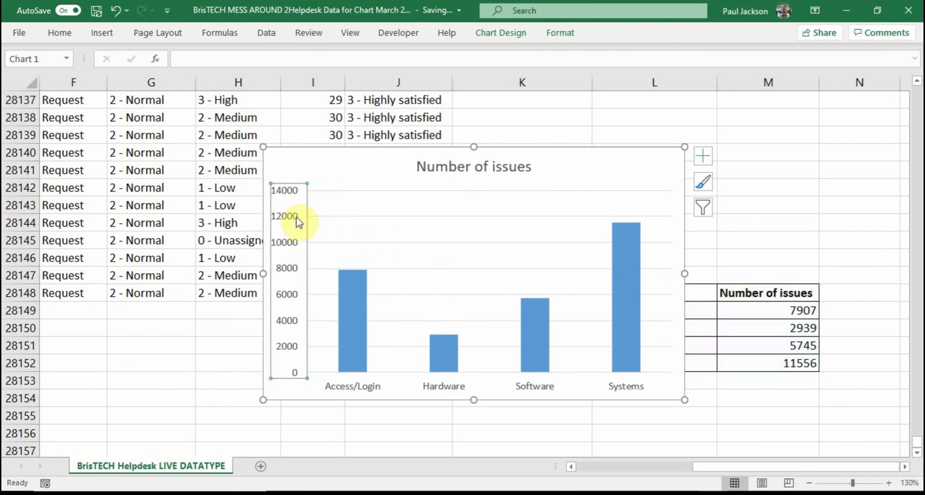
pyautogui.click(338, 217)
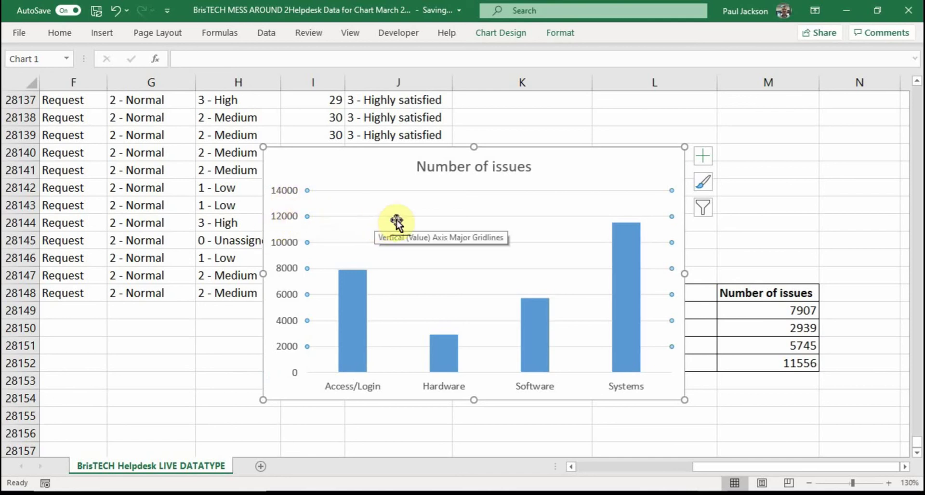
pyautogui.click(286, 217)
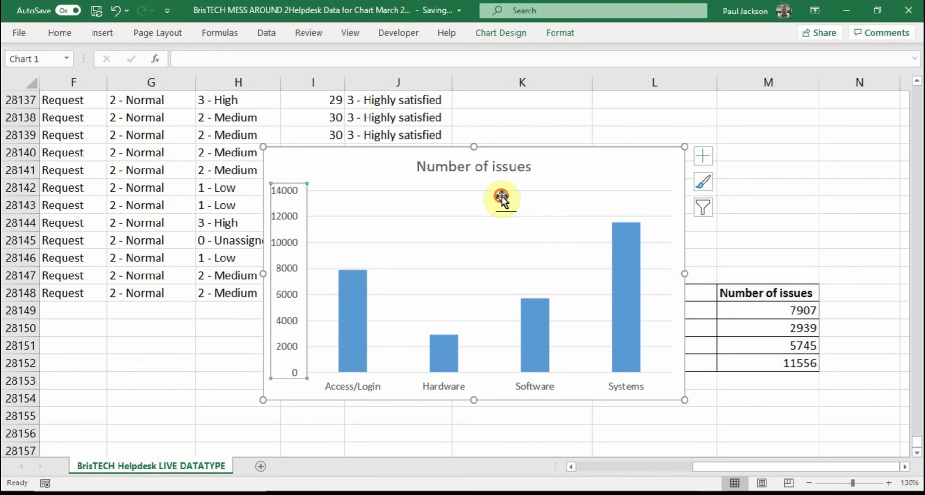
pyautogui.click(513, 202)
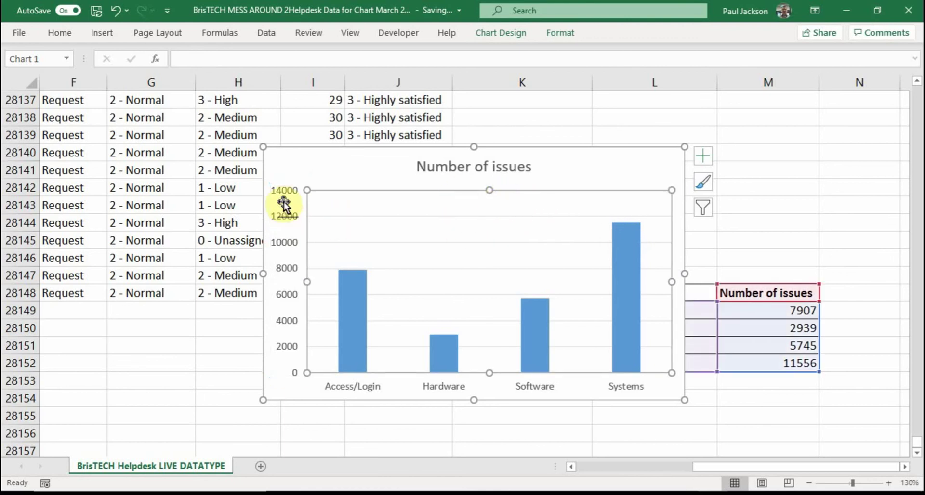
# Set the vertical axis Bounds Maximum to 12000 via Format Axis.
pyautogui.click(294, 249)
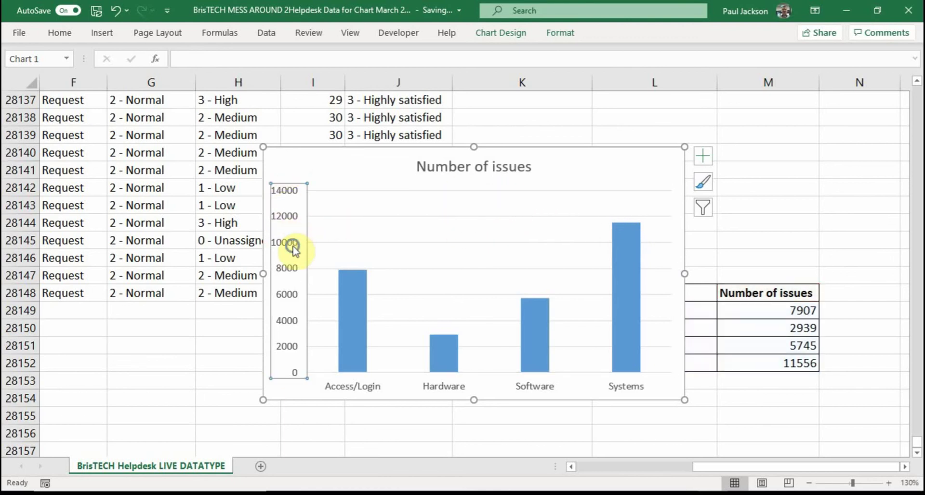
pyautogui.rightClick(294, 250)
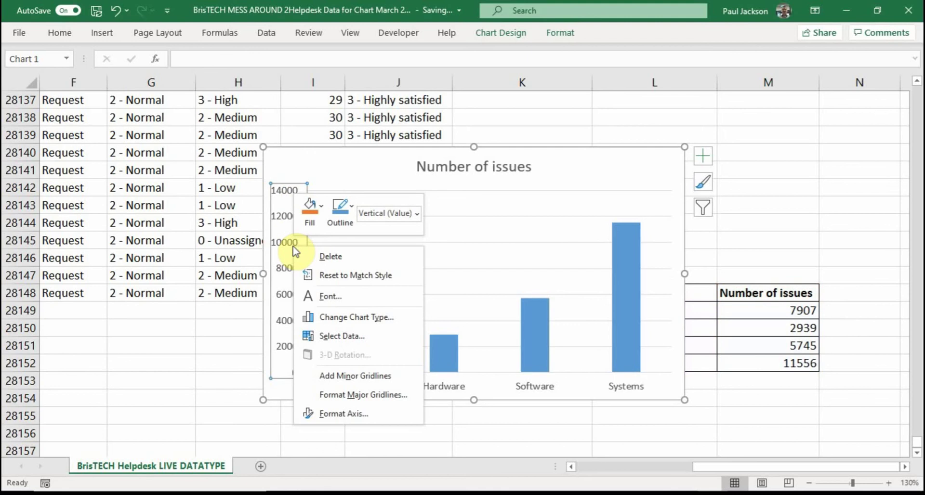
pyautogui.click(338, 413)
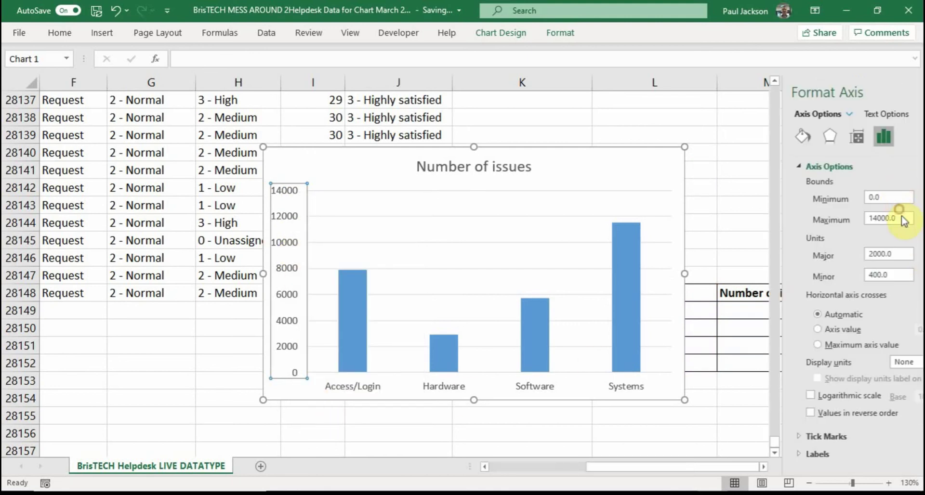
pyautogui.moveTo(852, 218); pyautogui.dragTo(769, 221)
pyautogui.write('12')
pyautogui.press('Return')
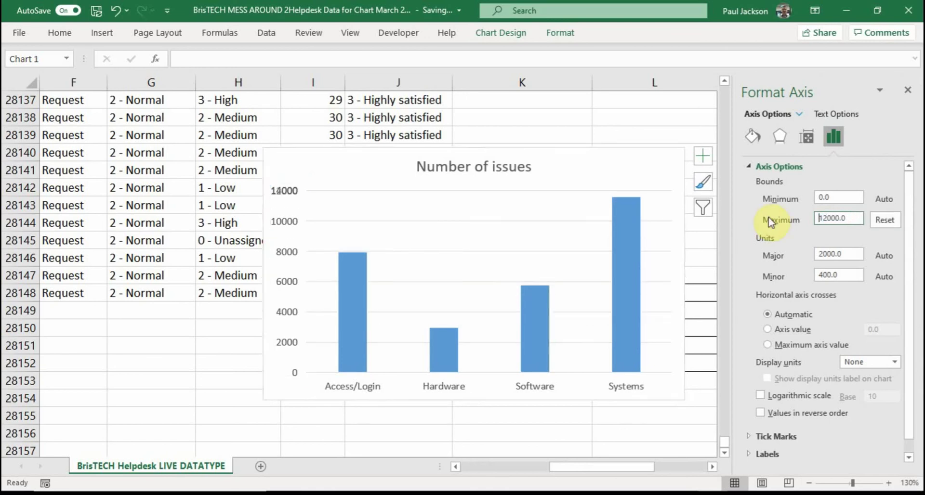
pyautogui.click(574, 421)
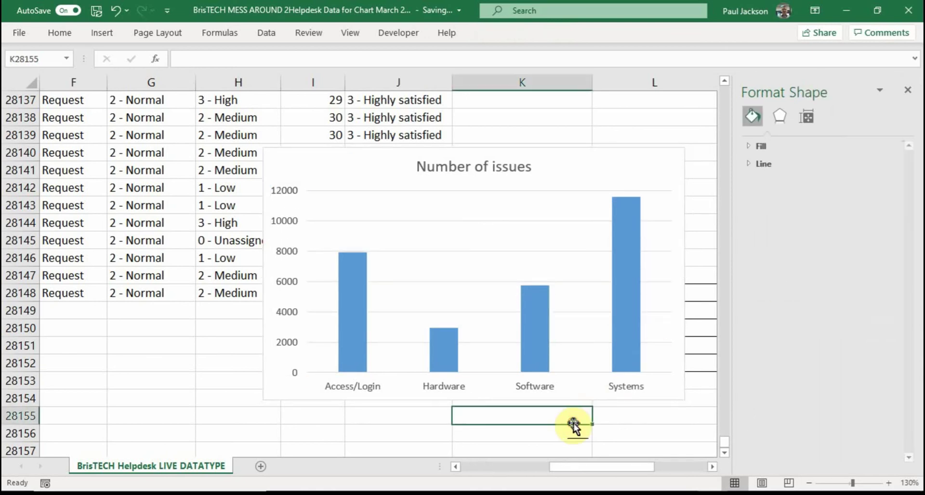
# Check the plot area and Number of issues title, then close the Format Axis pane.
pyautogui.click(534, 277)
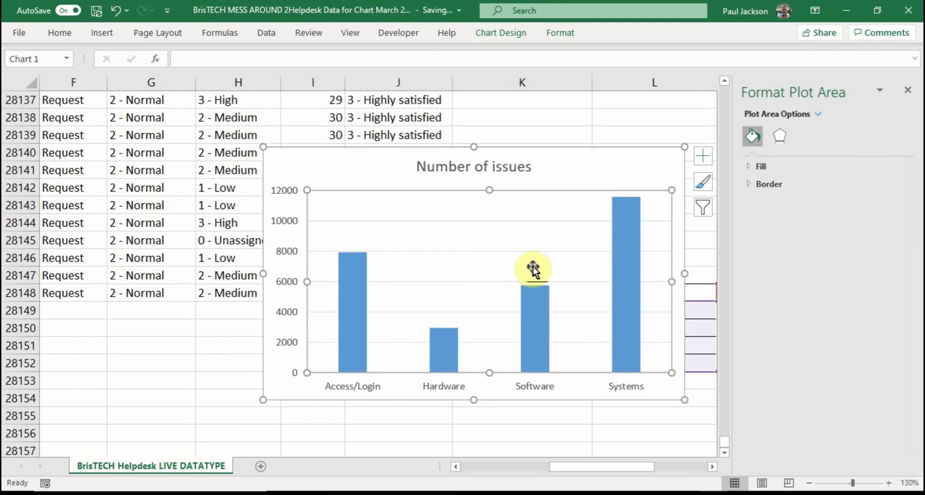
pyautogui.click(446, 169)
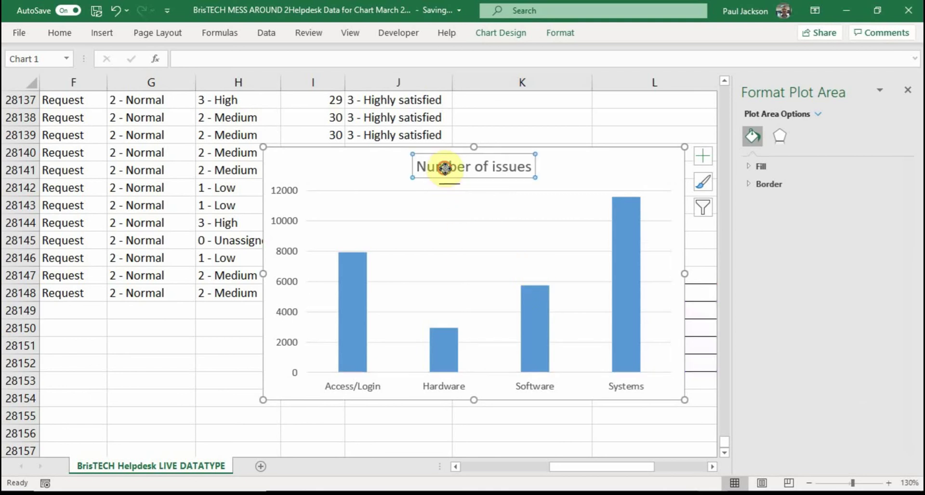
pyautogui.click(576, 421)
pyautogui.click(908, 90)
pyautogui.moveTo(732, 466); pyautogui.dragTo(766, 463)
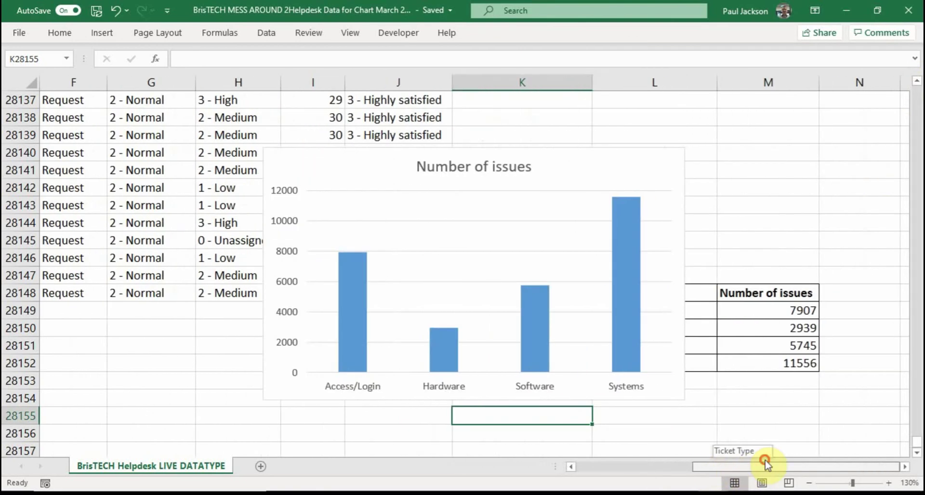
pyautogui.click(361, 385)
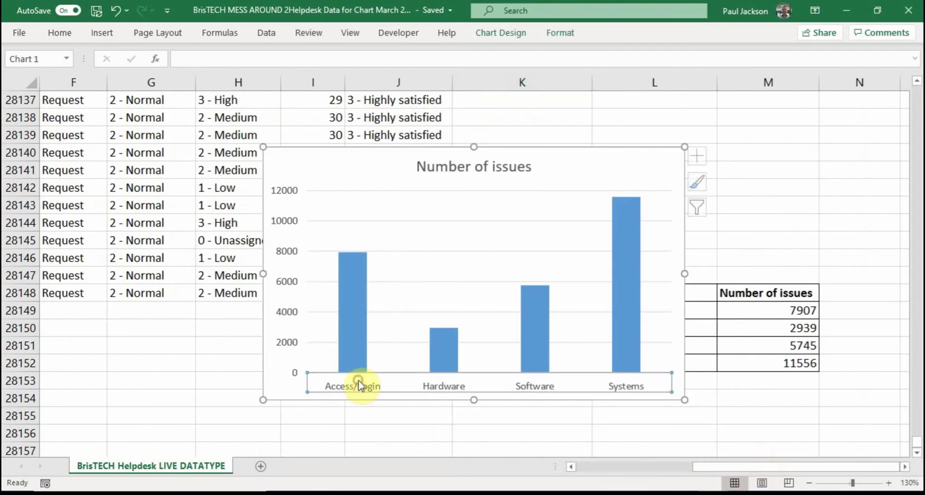
pyautogui.click(605, 422)
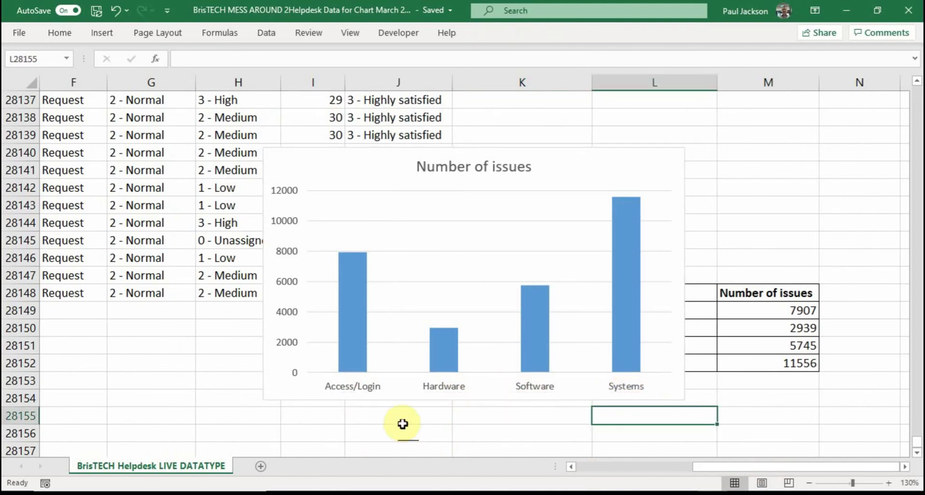